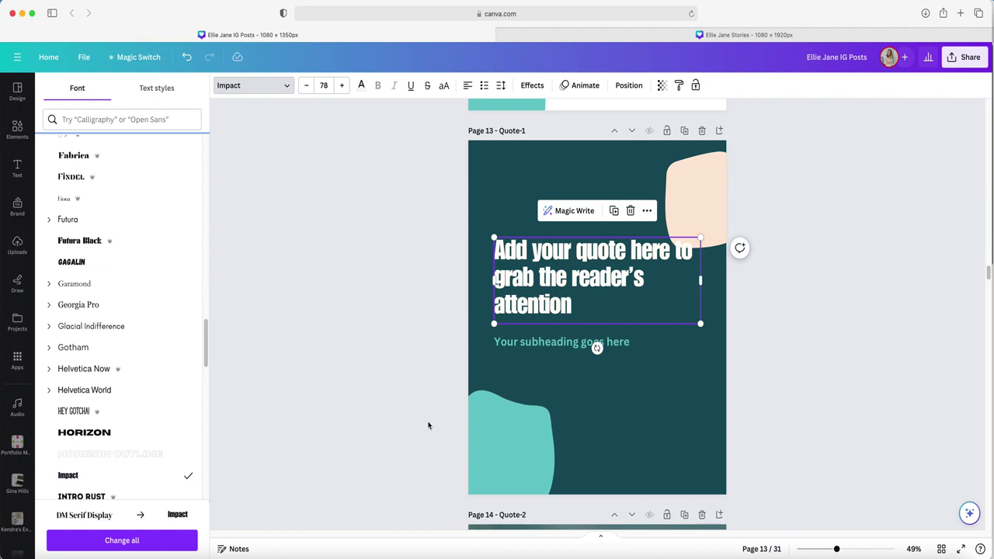
Step: Change the font of the quote heading on the Quote-1 page to Georgia Pro
left_click(82, 307)
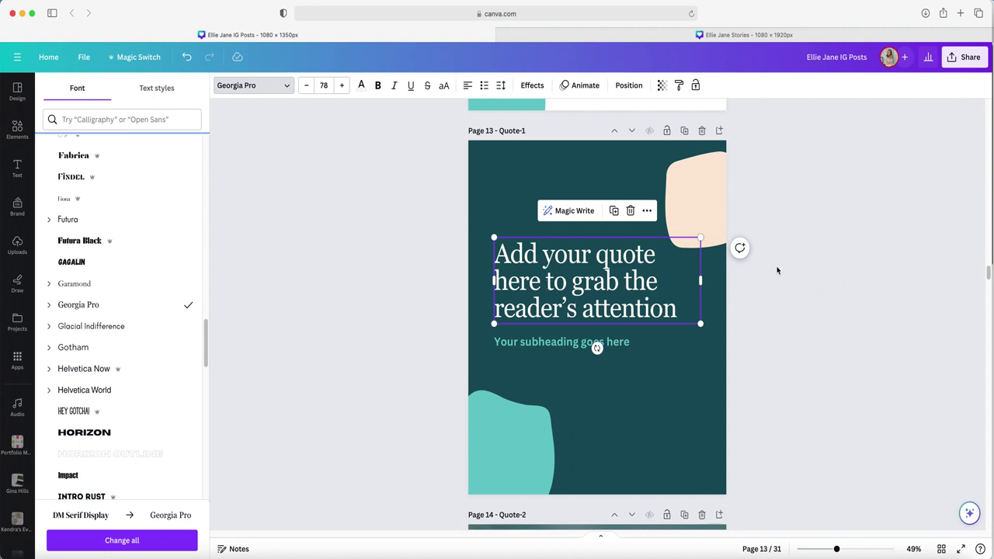
left_click(754, 280)
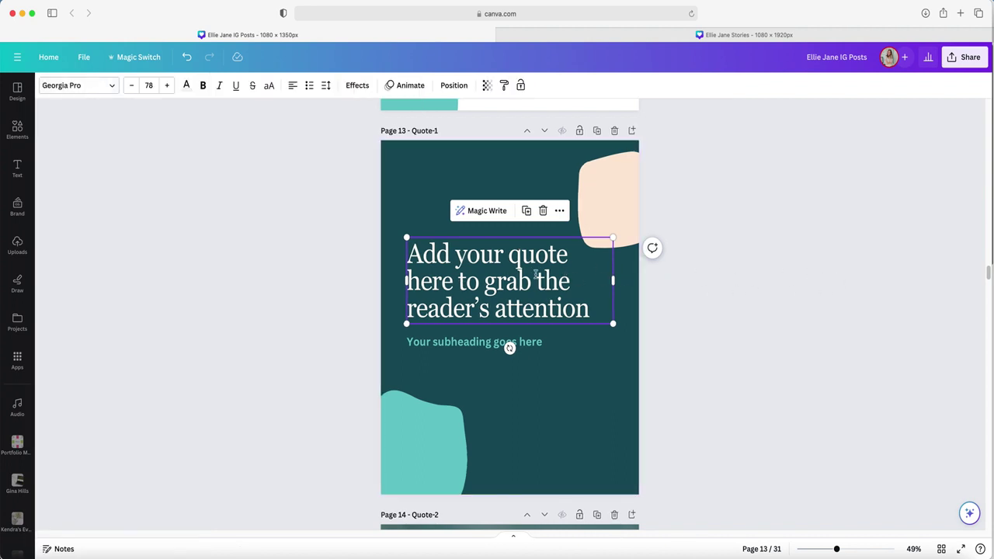
left_click(521, 272)
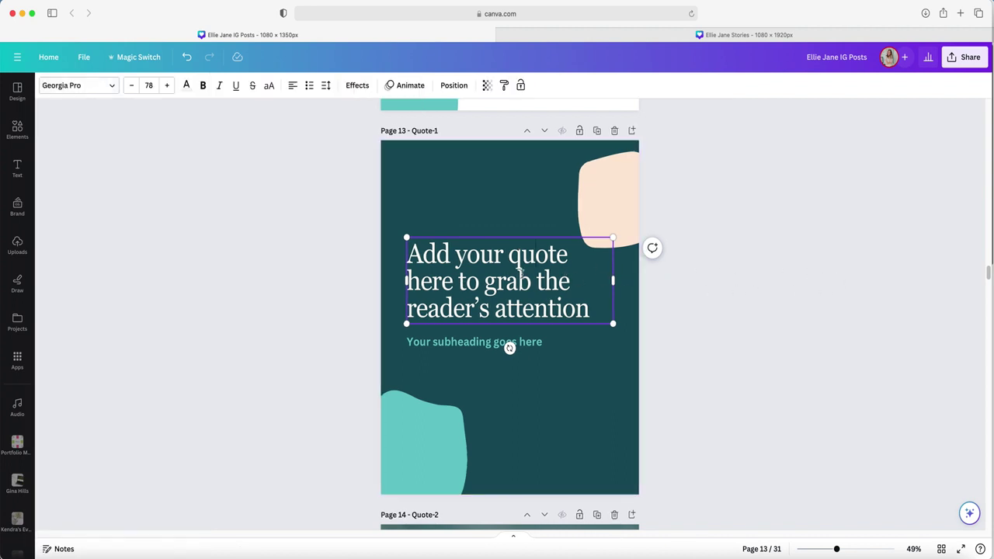
left_click(487, 211)
left_click(520, 265)
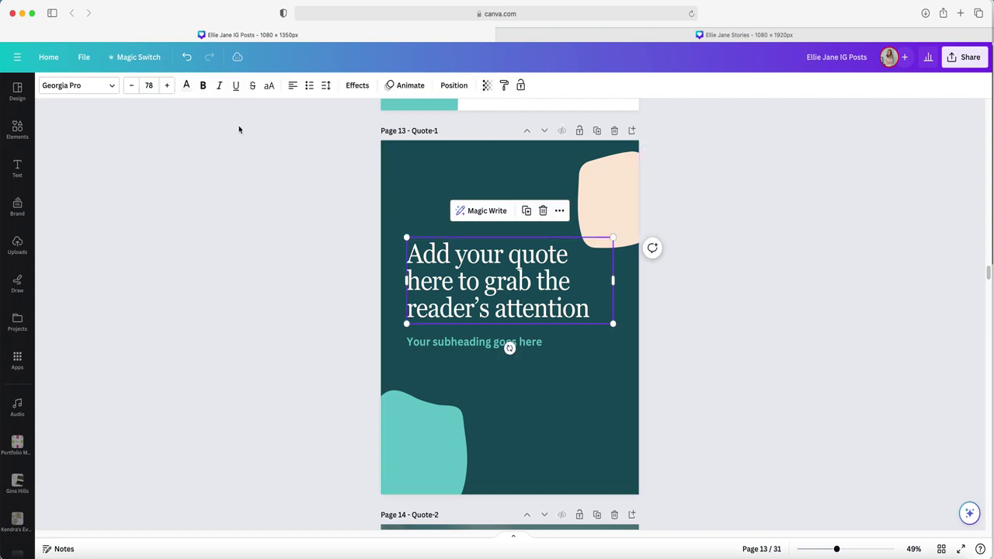
Step: Increase the quote heading's font size to 93
left_click(148, 85)
left_click(148, 86)
type("90")
key("Return")
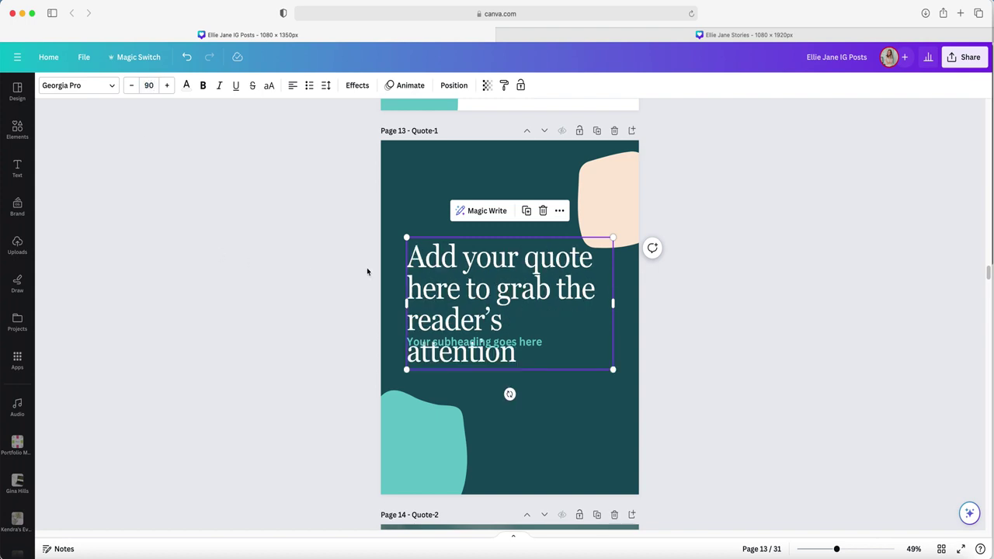
left_click(167, 86)
left_click(167, 85)
left_click(167, 85)
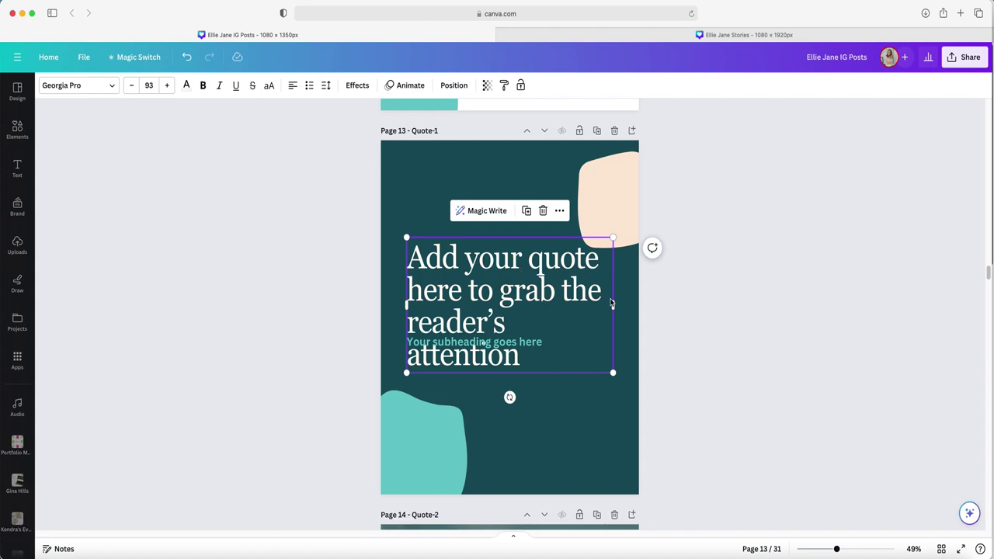
Step: Widen the heading's text box so the quote fits on three lines, and centre its text above the subheading
left_click_drag(614, 305, 636, 306)
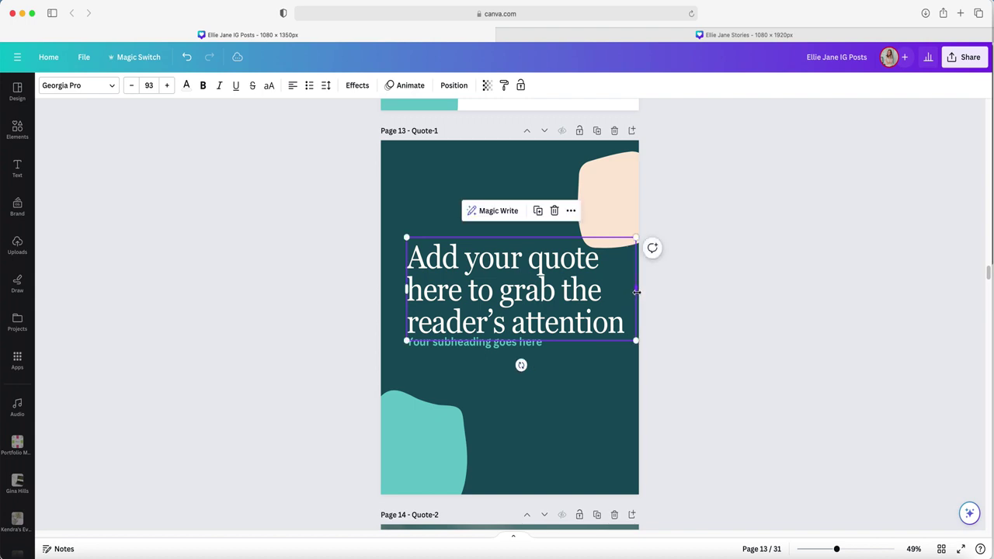
left_click_drag(538, 292, 532, 276)
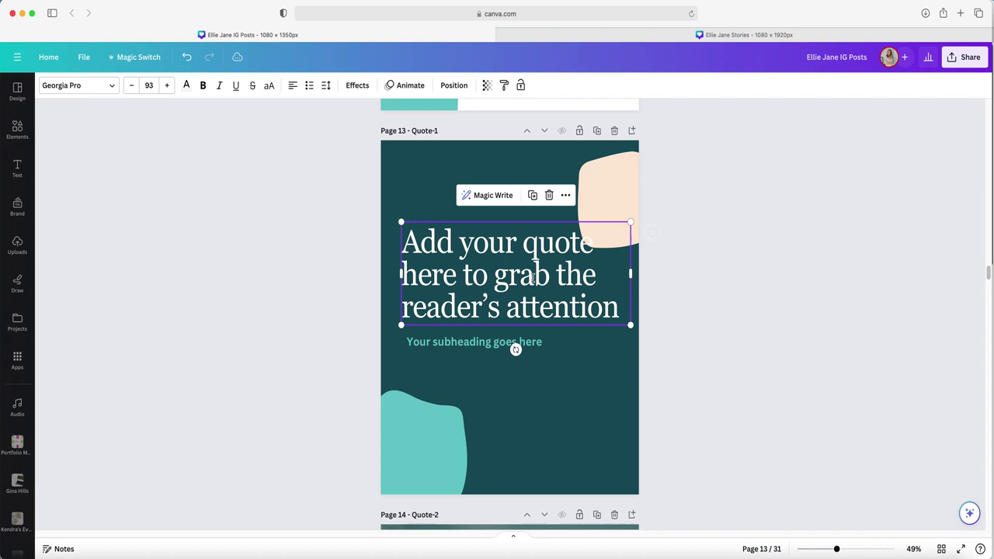
left_click(292, 85)
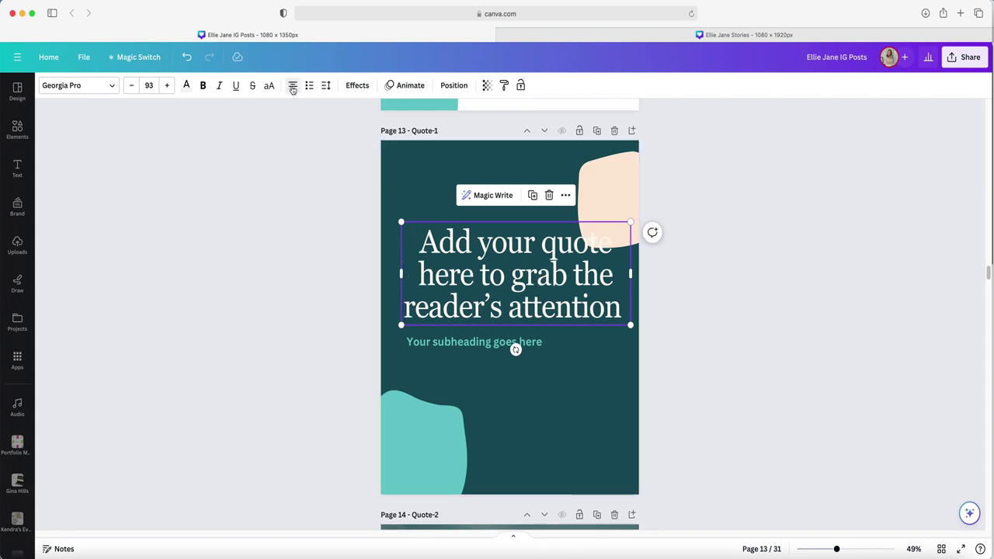
left_click_drag(523, 270, 516, 275)
Step: Centre-align the teal subheading and move both it and the quote heading slightly lower on the page
left_click(479, 349)
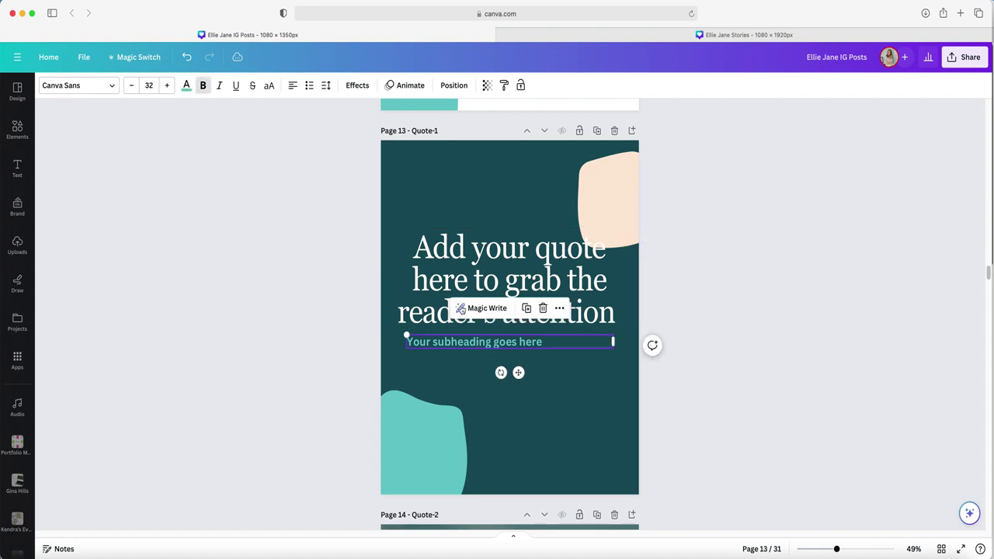
left_click(292, 86)
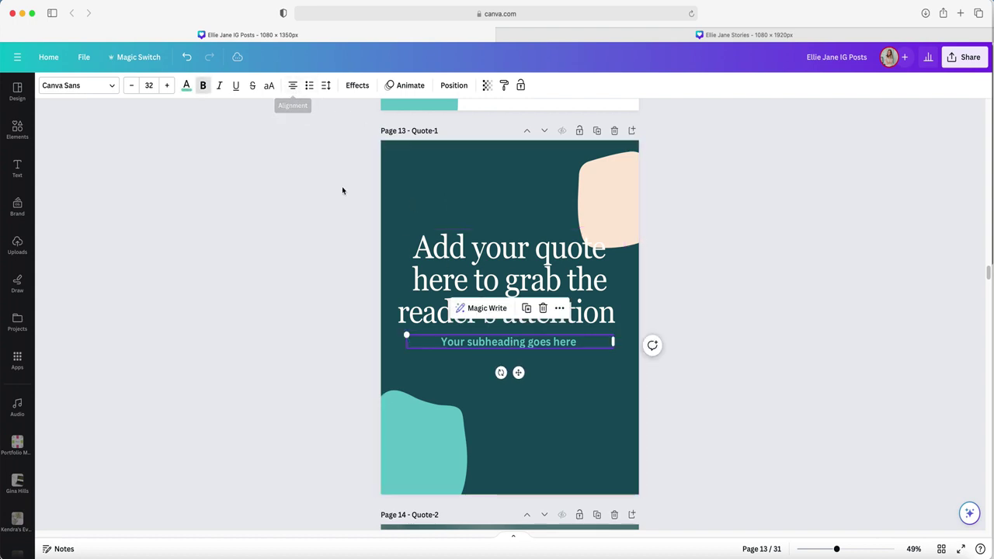
left_click_drag(543, 346, 543, 367)
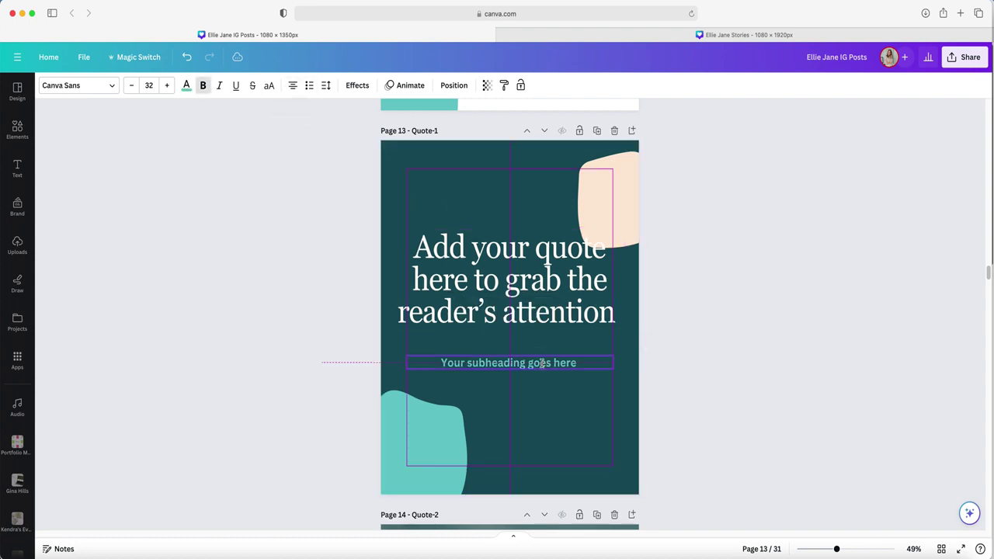
left_click_drag(536, 271, 537, 286)
Step: Shift the peach blob further into the page's upper-right corner and shrink it so it clears the heading
left_click(628, 195)
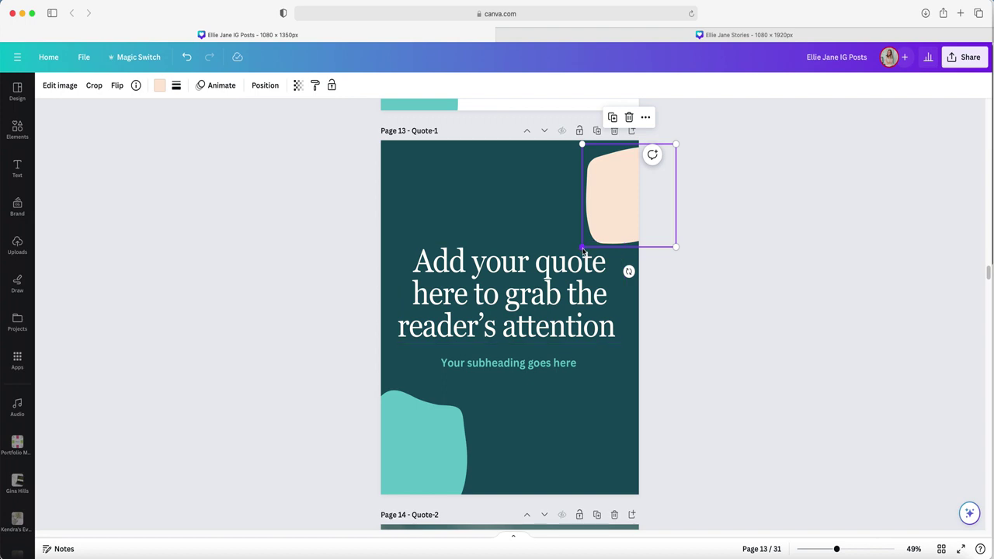
left_click_drag(583, 247, 588, 243)
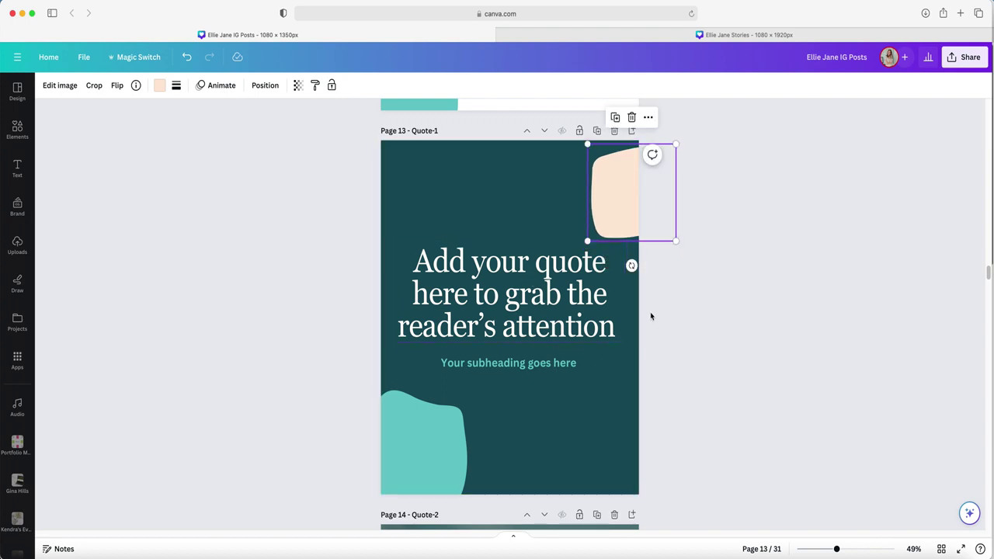
left_click(683, 313)
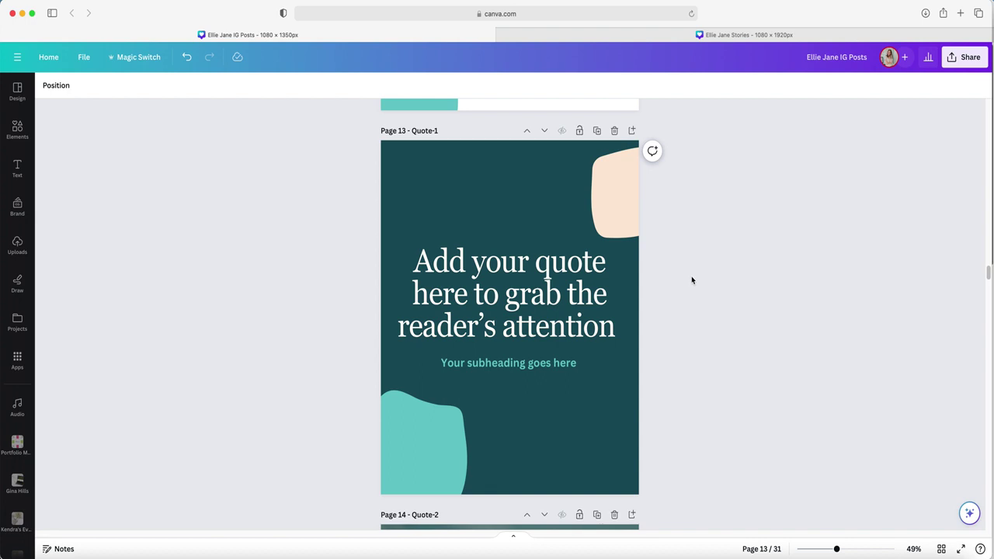
Step: Add the blue double-arch rainbow graphic from the Ellie Jane folder and centre it above the quote heading
left_click(17, 129)
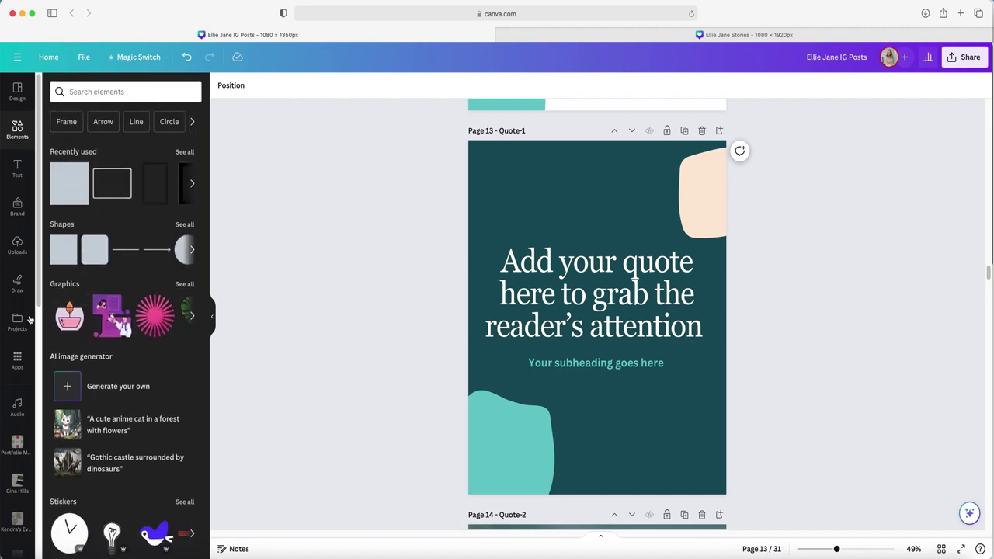
scroll(22, 334, "down", 3)
scroll(22, 332, "down", 8)
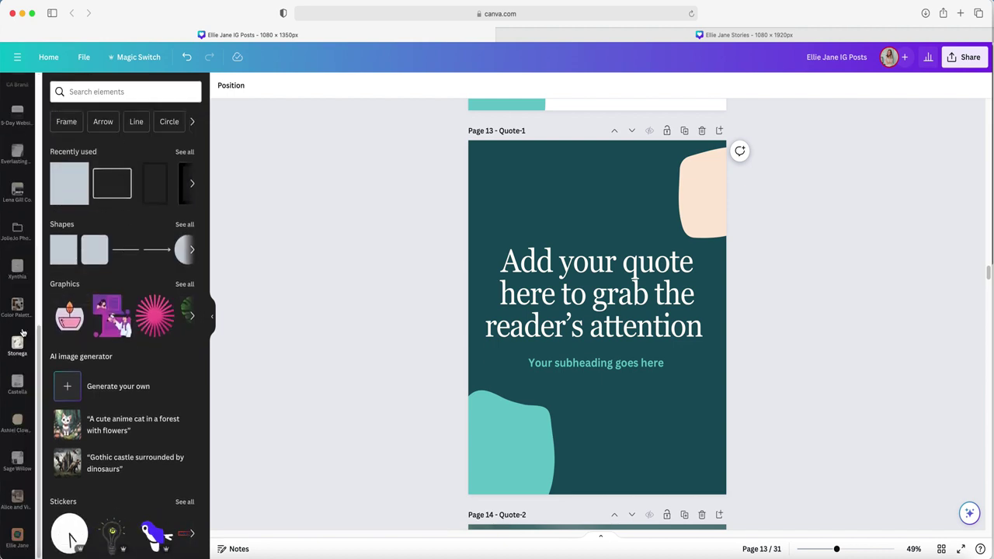
left_click(13, 536)
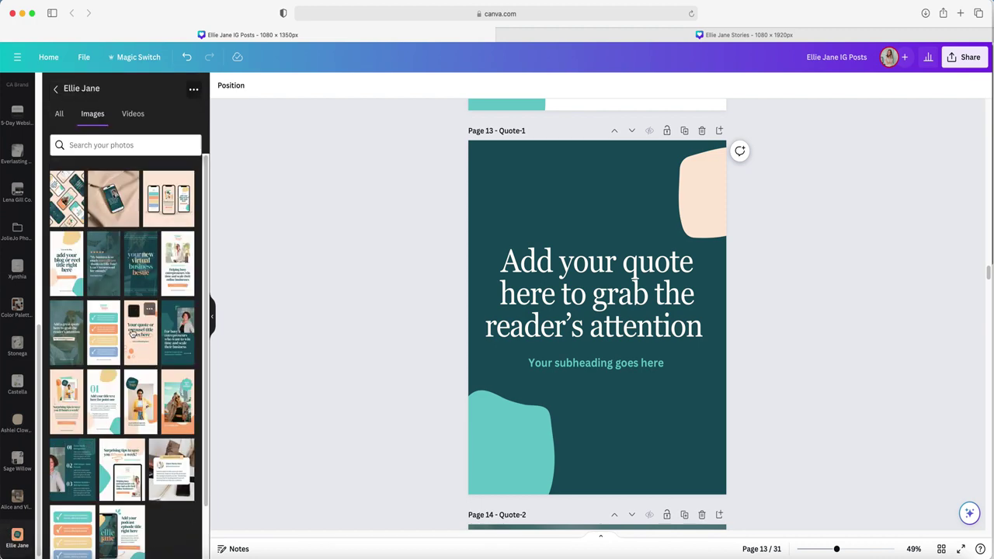
scroll(133, 334, "down", 5)
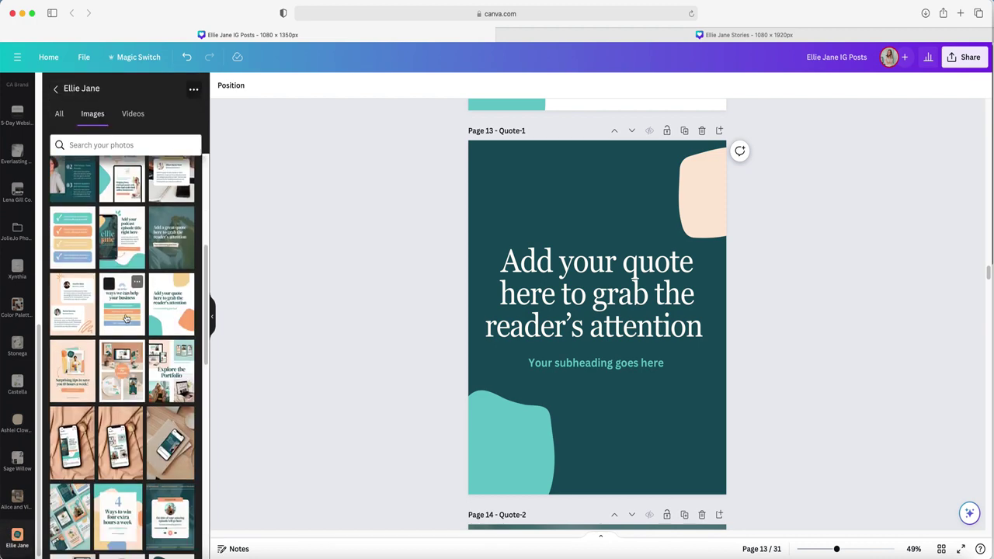
scroll(126, 319, "down", 10)
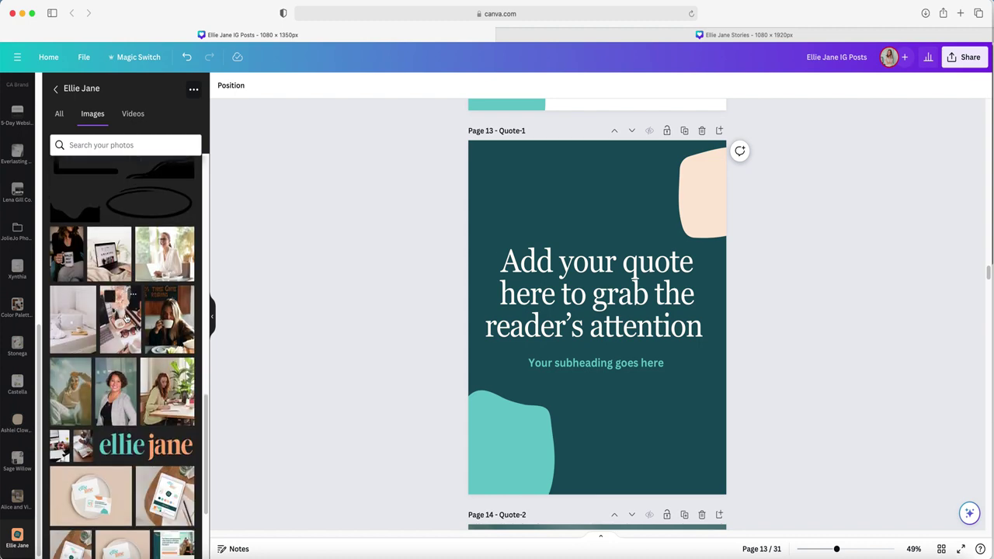
scroll(126, 318, "down", 15)
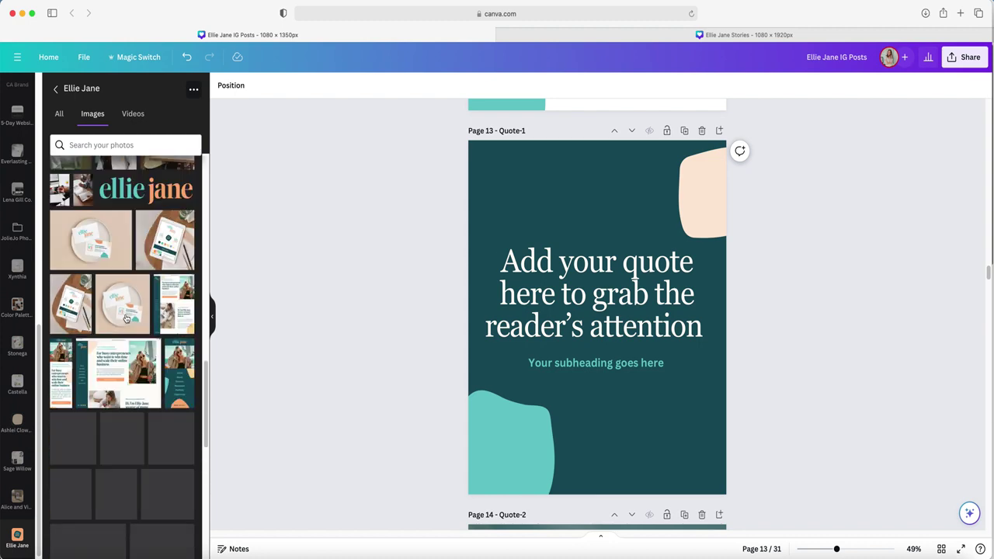
scroll(124, 317, "down", 3)
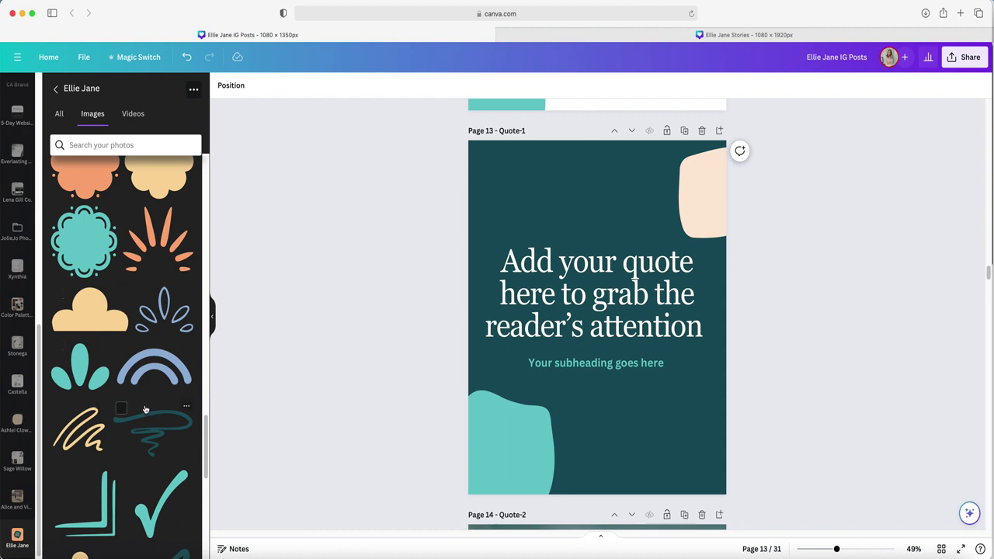
left_click(180, 376)
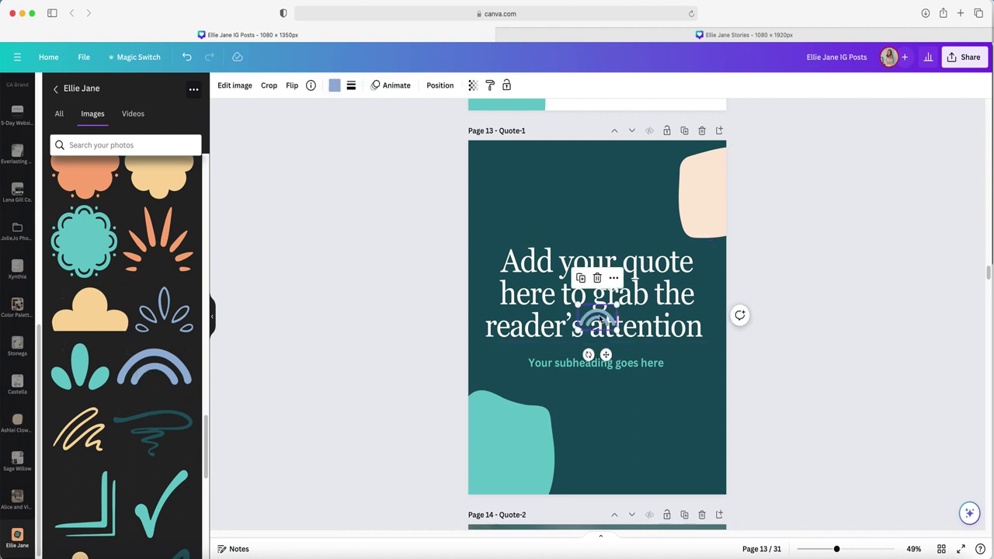
left_click_drag(600, 320, 604, 226)
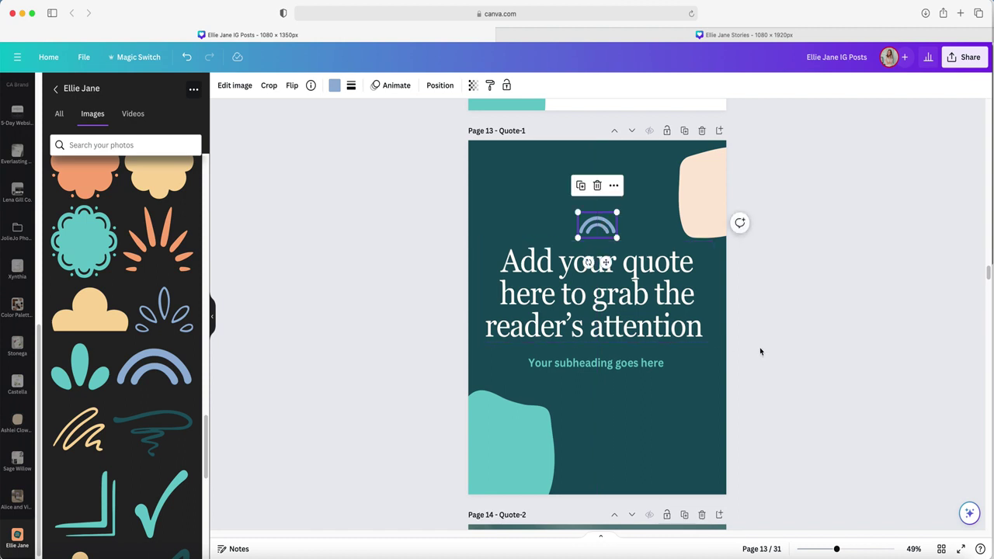
left_click(760, 347)
Step: Copy the subheading with its peach brush-stroke background from Quote-2 to the Quote-1 page, placing it just below the teal subheading
scroll(733, 363, "down", 1)
scroll(732, 363, "down", 5)
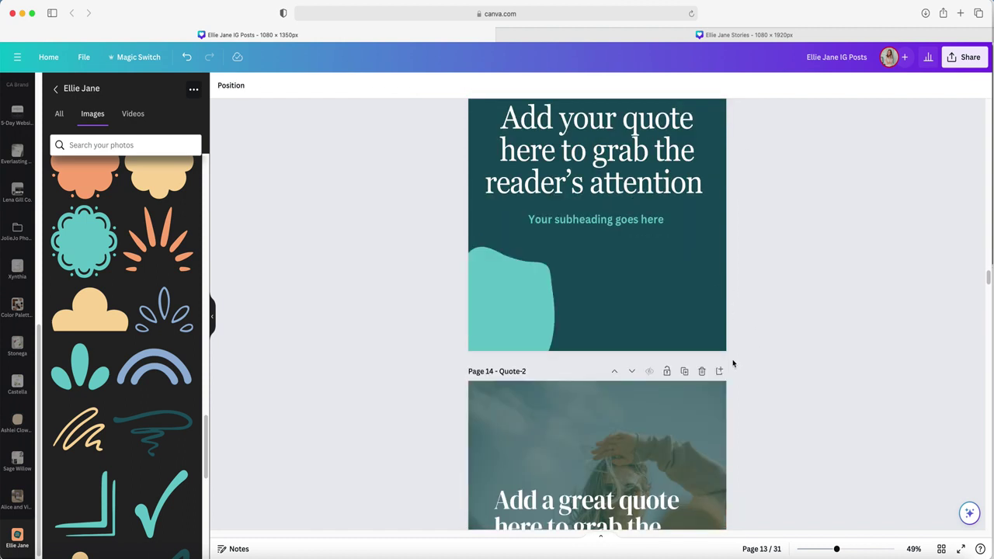
scroll(734, 363, "down", 1)
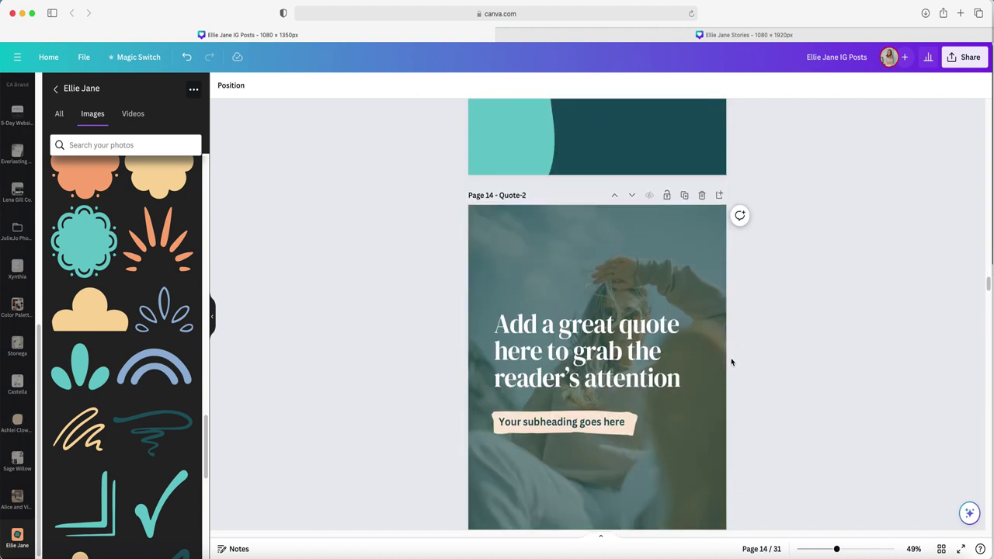
scroll(731, 363, "down", 3)
scroll(731, 363, "down", 1)
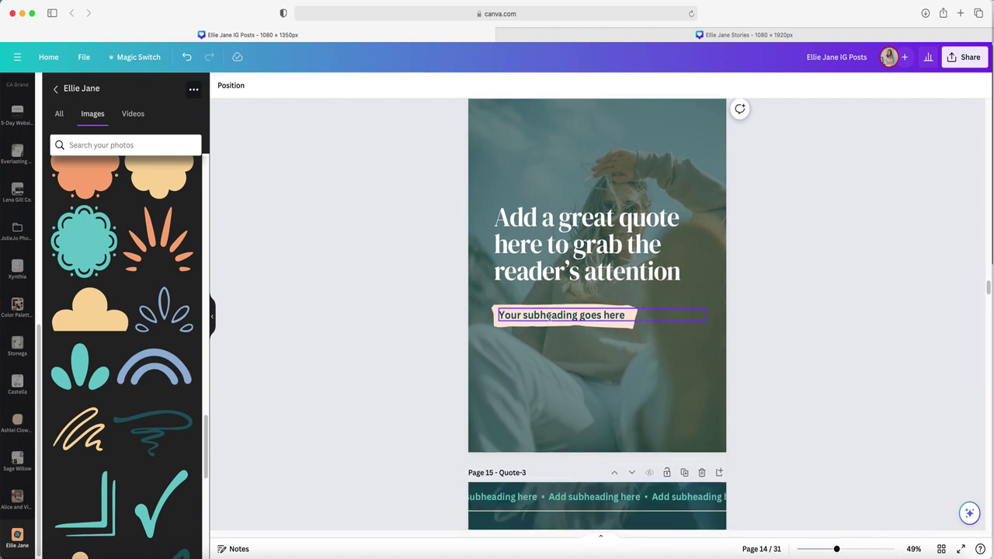
left_click(549, 316)
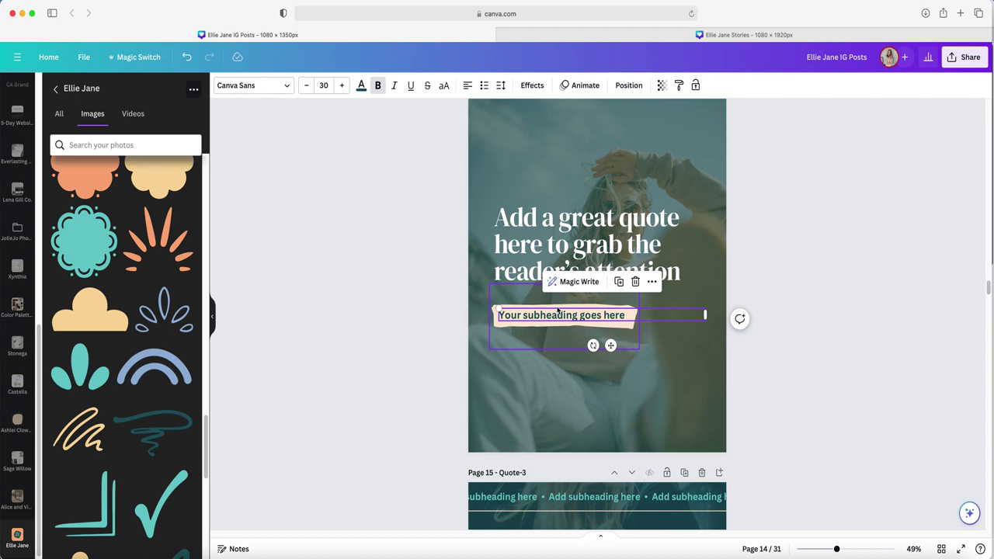
left_click(557, 310, "shift")
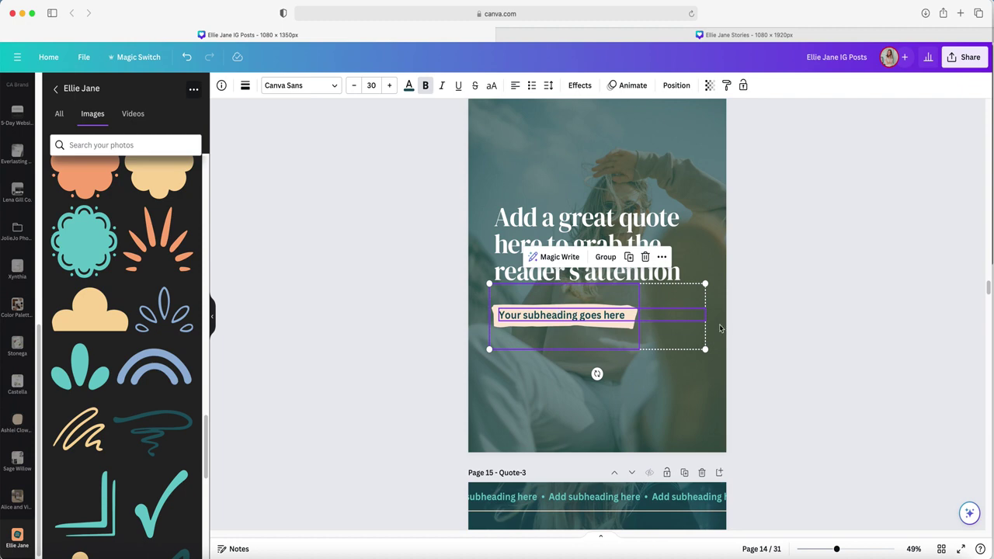
scroll(768, 346, "up", 5)
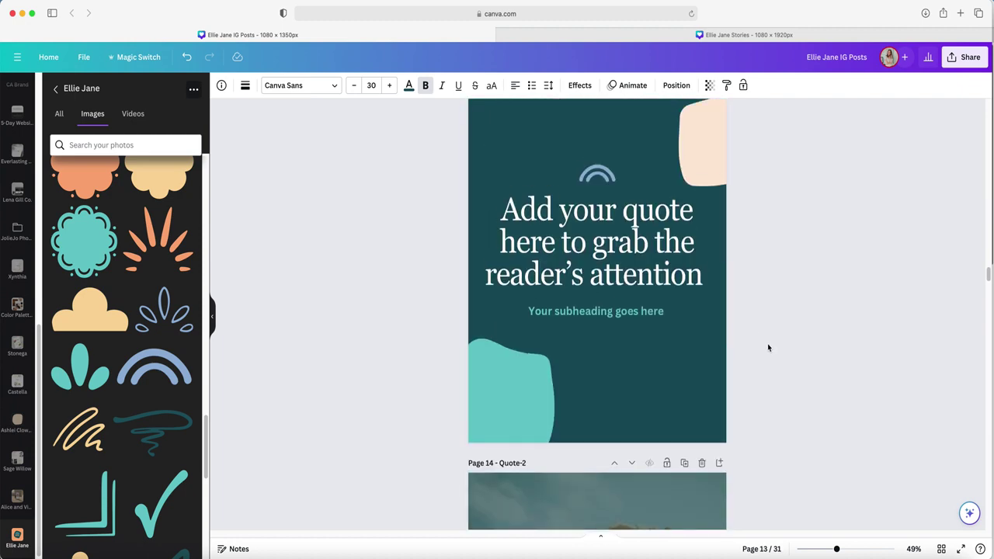
left_click(667, 355)
key("super+v")
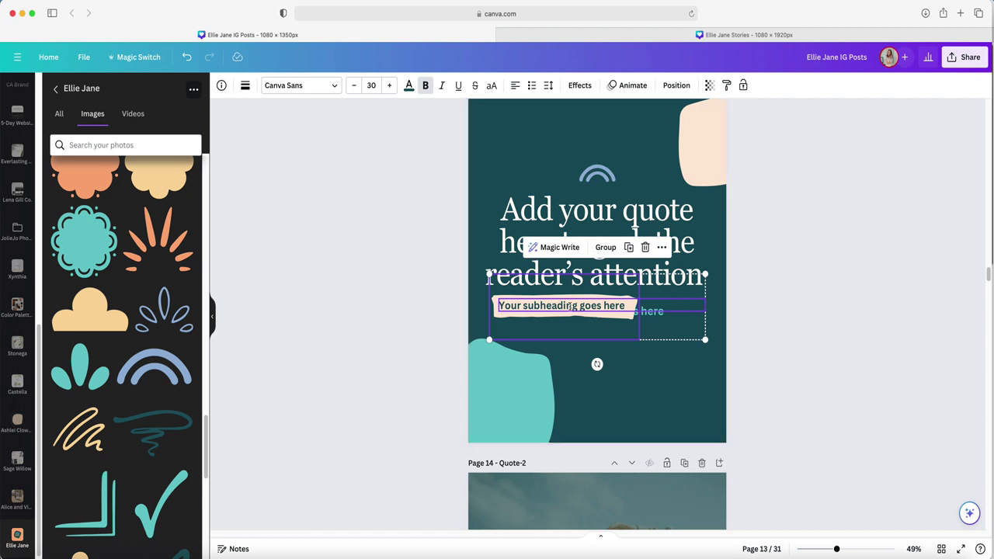
left_click_drag(567, 306, 588, 330)
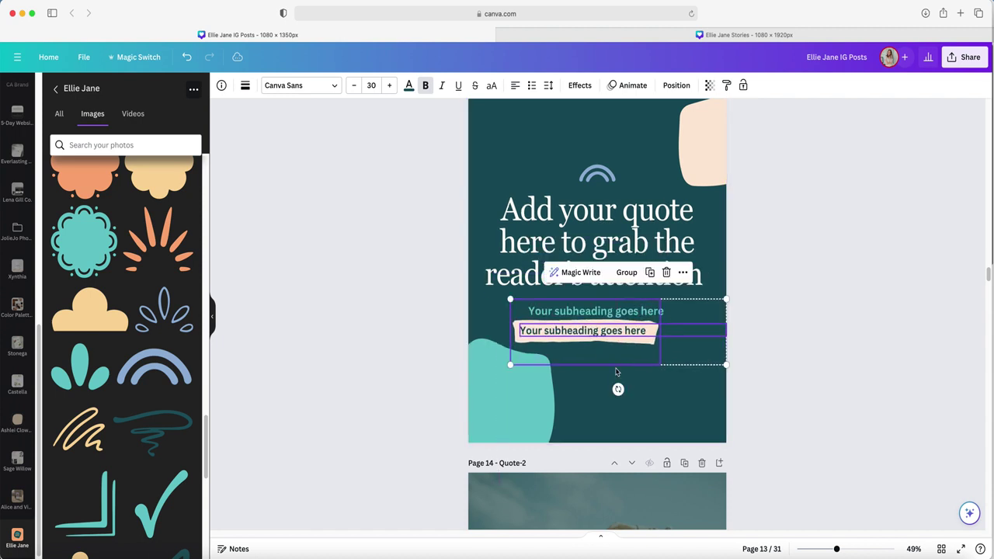
left_click(647, 393)
Step: Narrow the pasted subheading's text box to fit its words on the brush stroke and centre-align the text
left_click(720, 333)
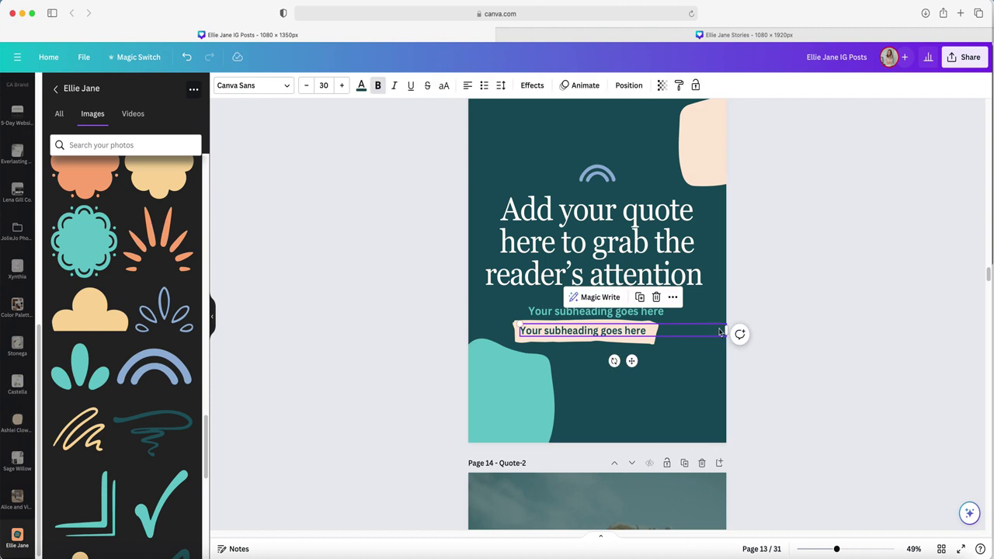
left_click_drag(727, 331, 650, 331)
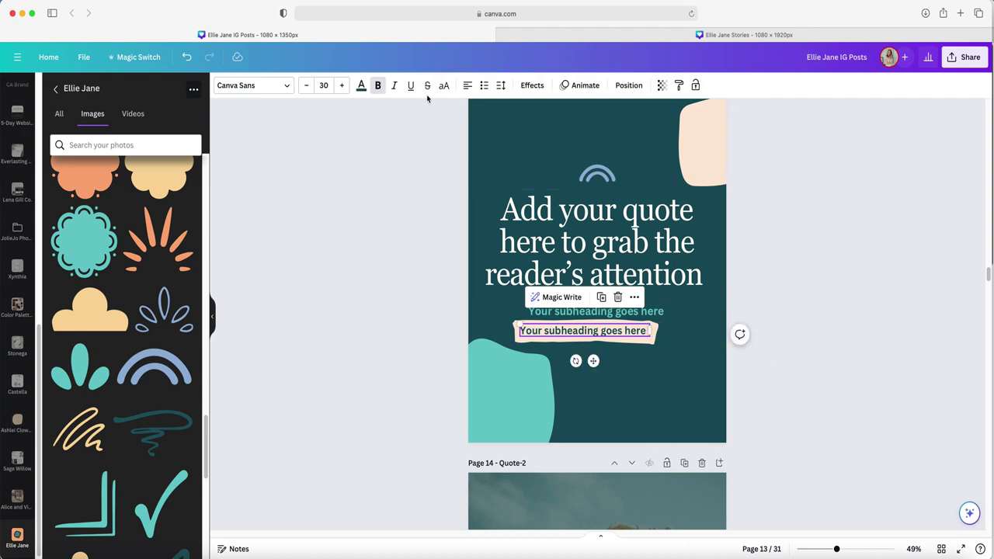
left_click(467, 87)
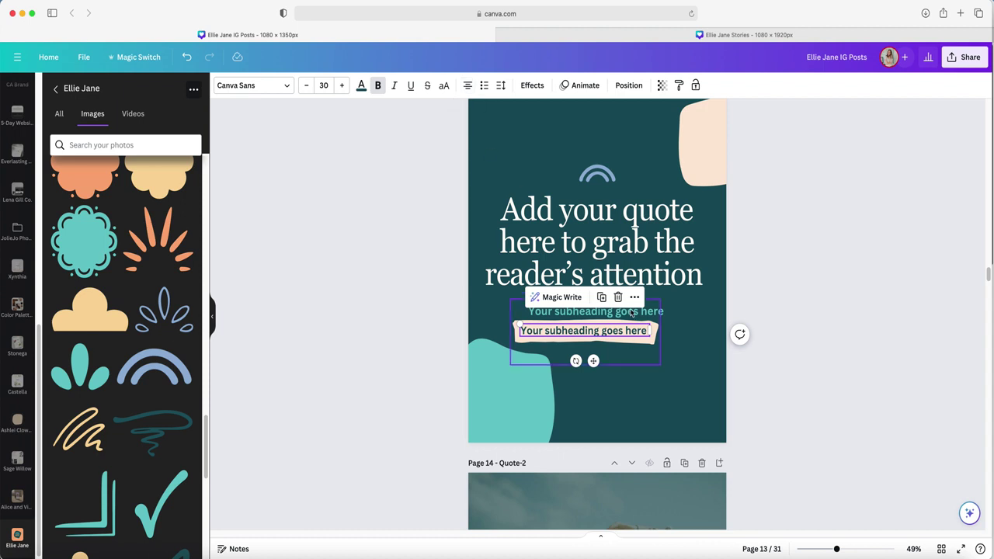
Step: Delete the teal subheading and move the brush-stroke subheading up, centring it just below the quote heading
left_click(665, 312)
key("Delete")
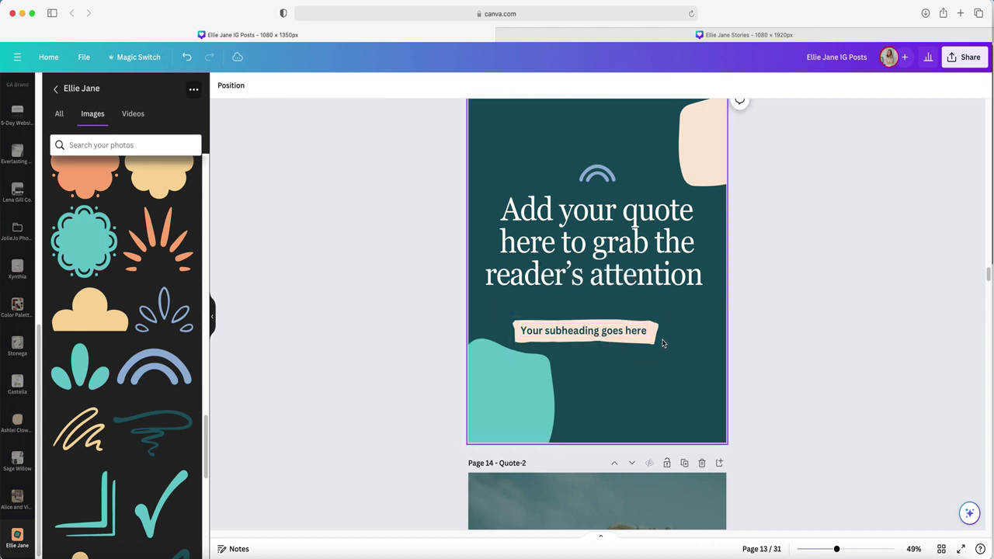
left_click(603, 333)
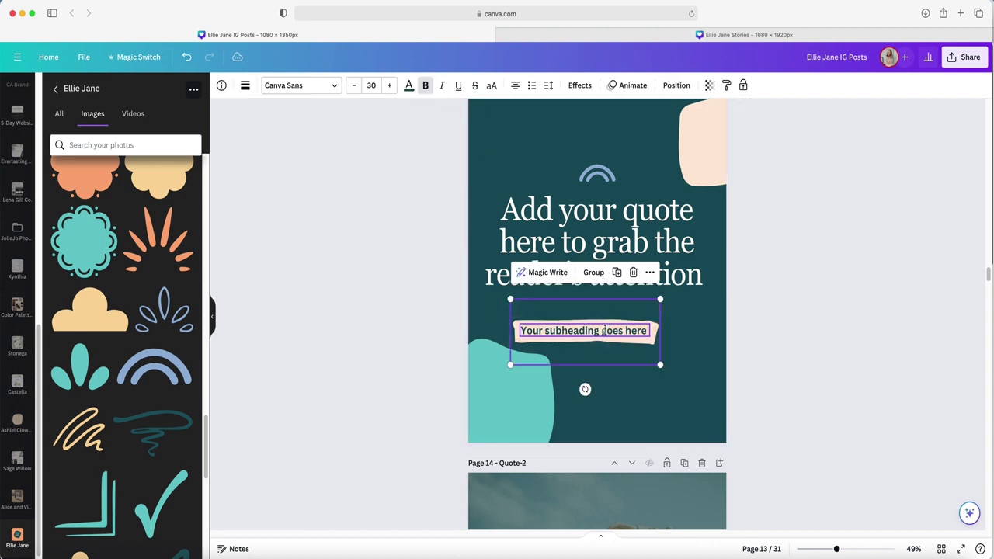
left_click_drag(604, 332, 617, 314)
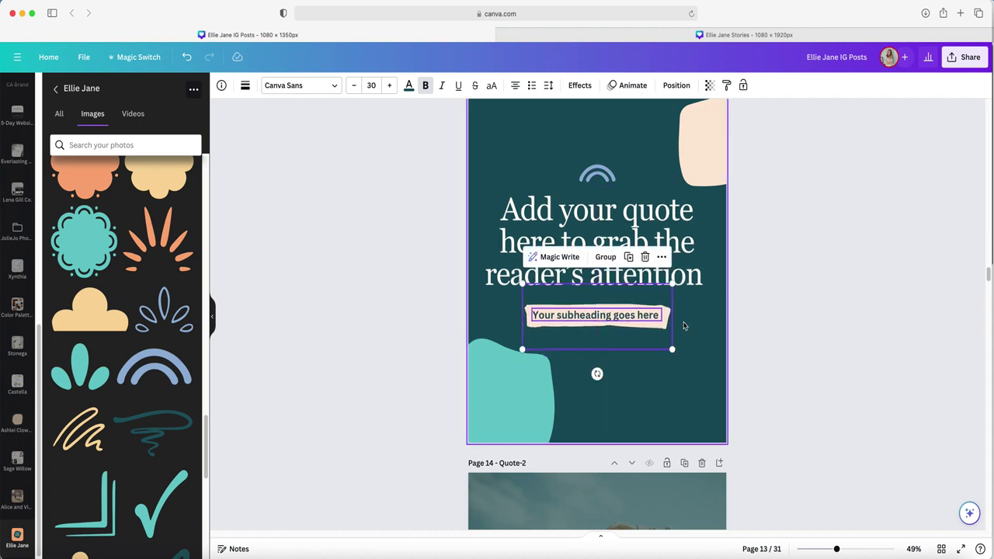
left_click(686, 323)
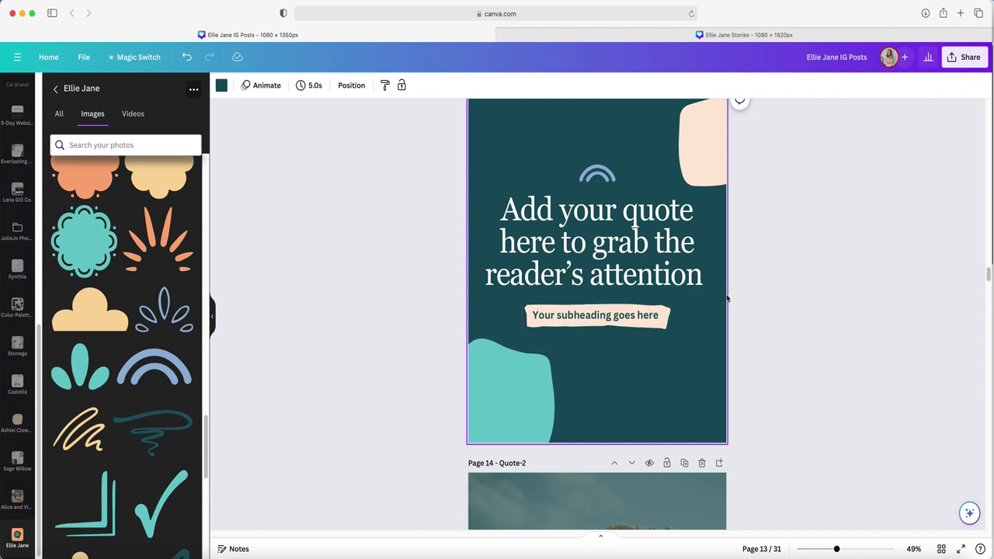
key("super+z")
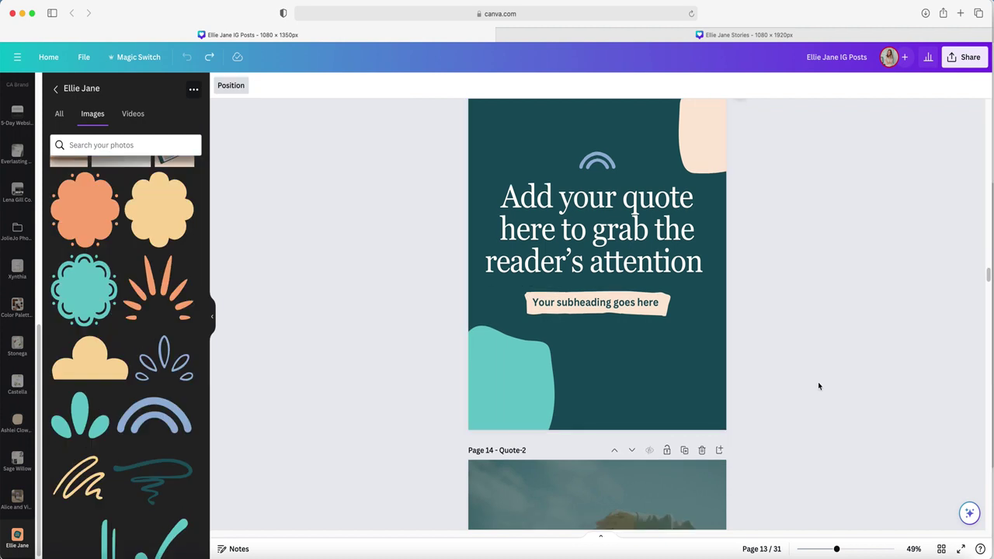
scroll(818, 386, "up", 3)
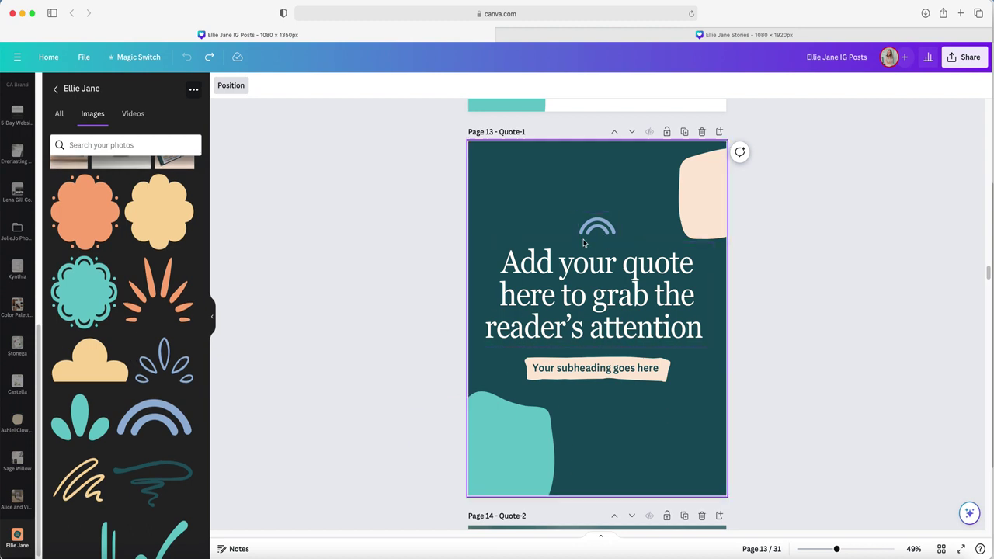
scroll(115, 419, "down", 1)
scroll(115, 420, "up", 5)
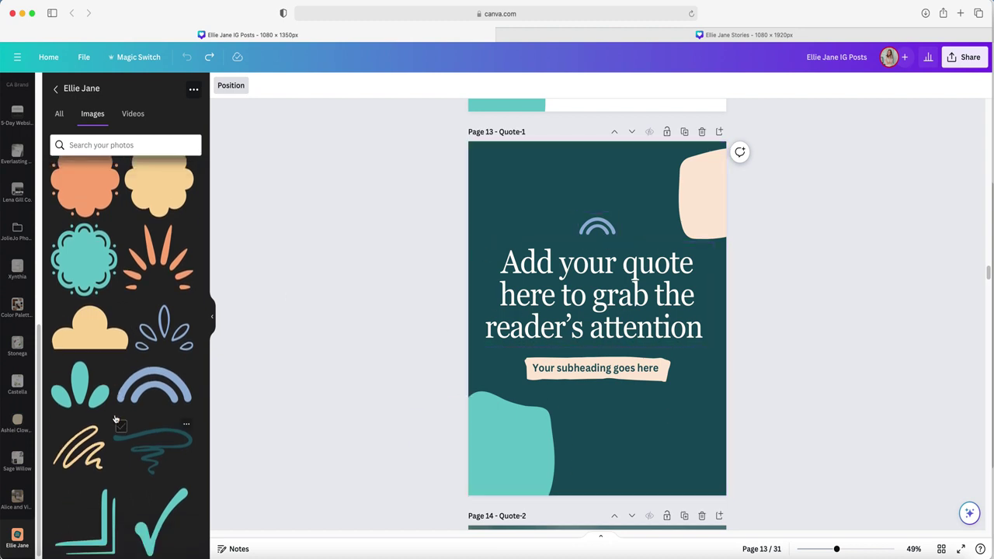
scroll(115, 419, "up", 5)
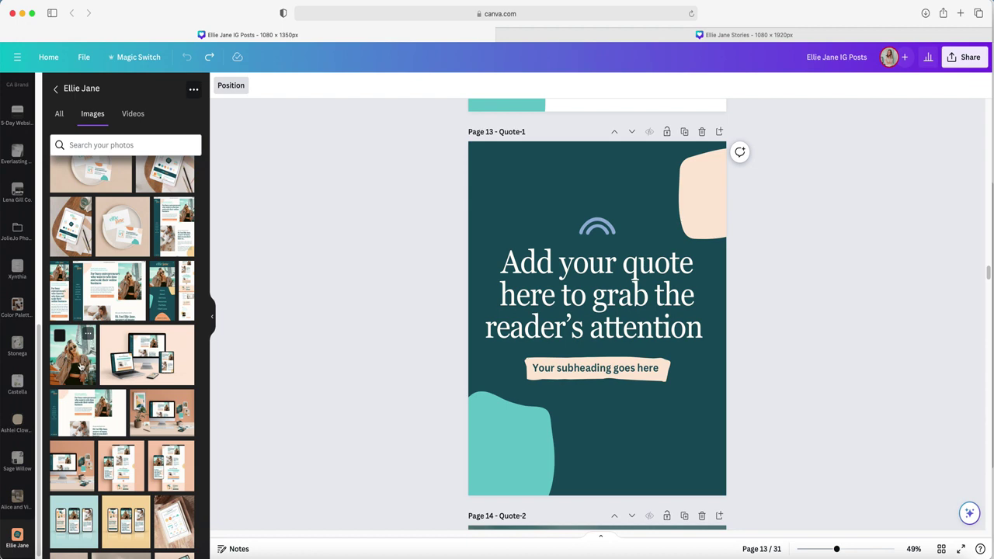
left_click(80, 366)
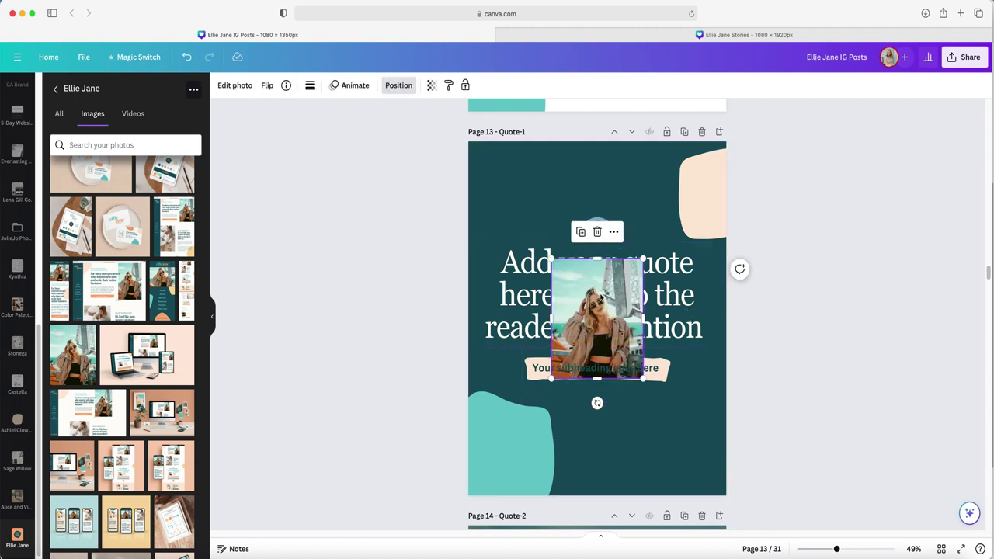
left_click_drag(599, 297, 519, 194)
left_click_drag(559, 157, 572, 142)
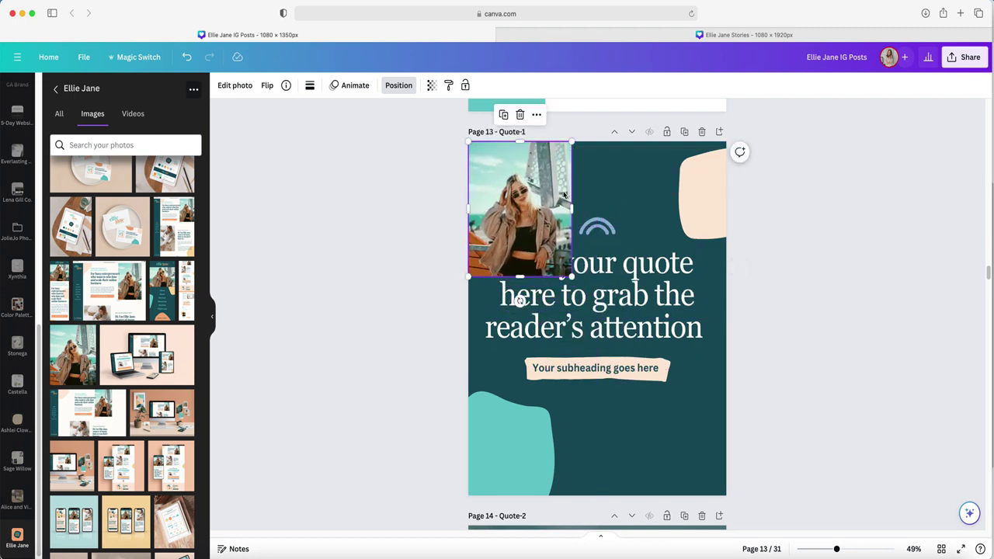
Step: Delete the blue arch graphic above the heading and enlarge the corner photo to about 465 × 553 px
left_click(612, 231)
key("BackSpace")
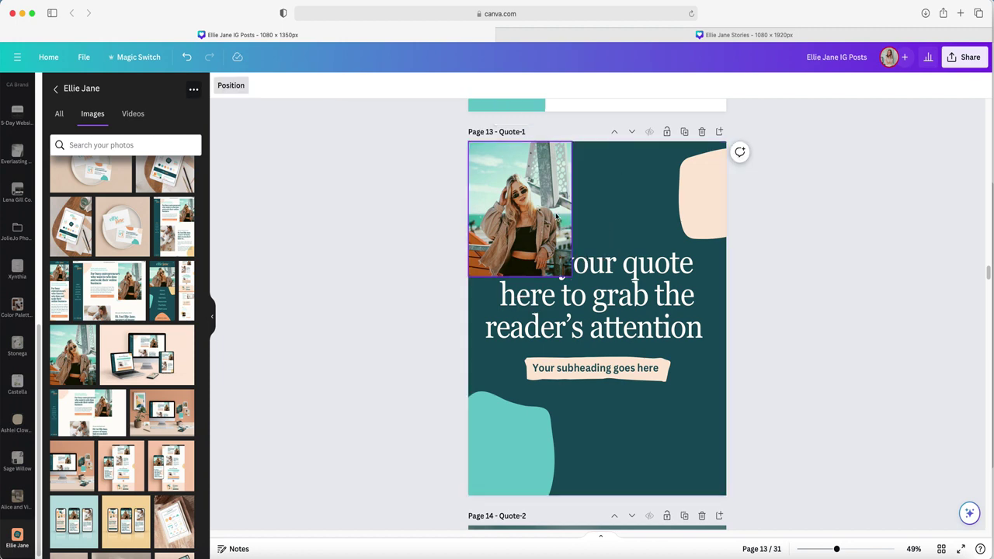
left_click(567, 269)
left_click_drag(571, 277, 579, 287)
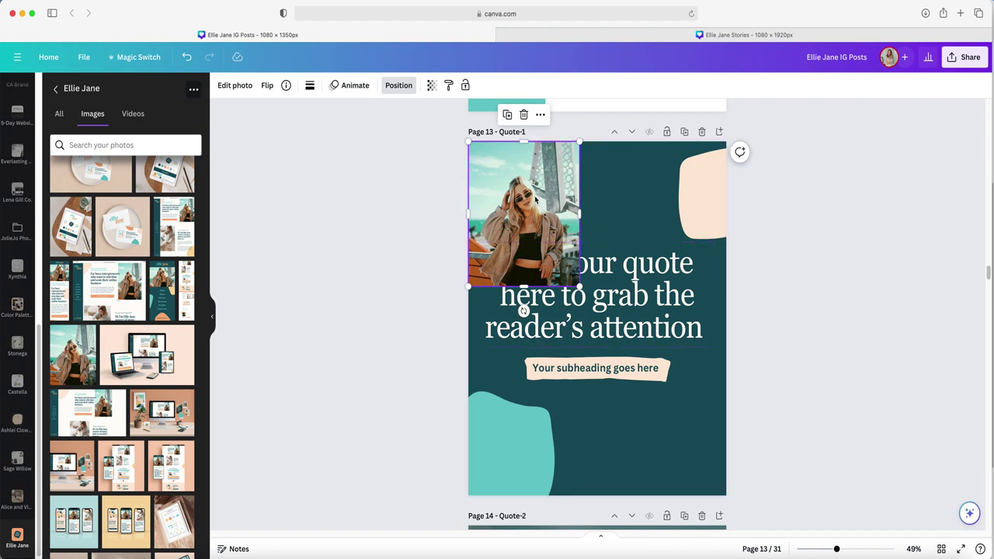
Step: Send the corner photo to the back so it sits behind the quote heading
left_click(396, 88)
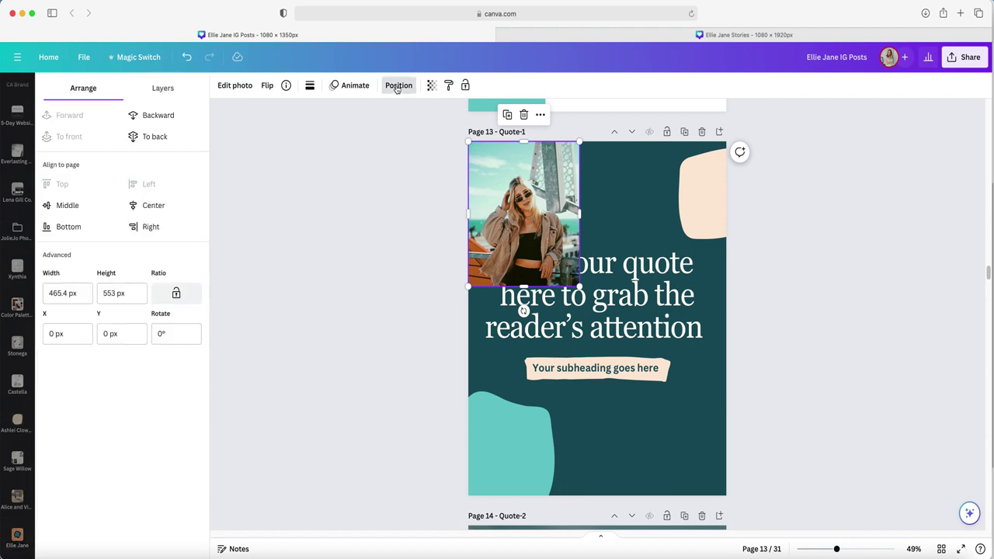
left_click(153, 137)
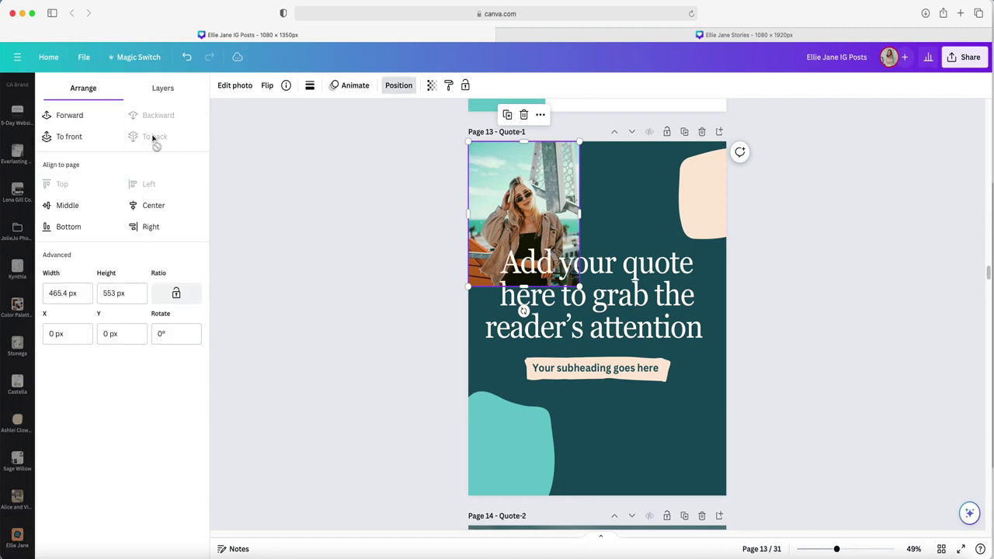
left_click(612, 289)
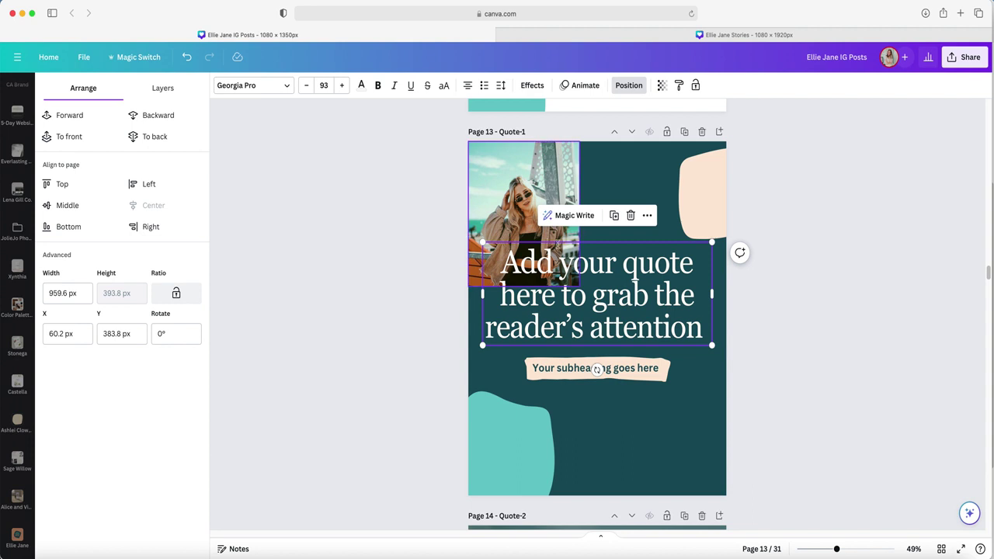
left_click(698, 441)
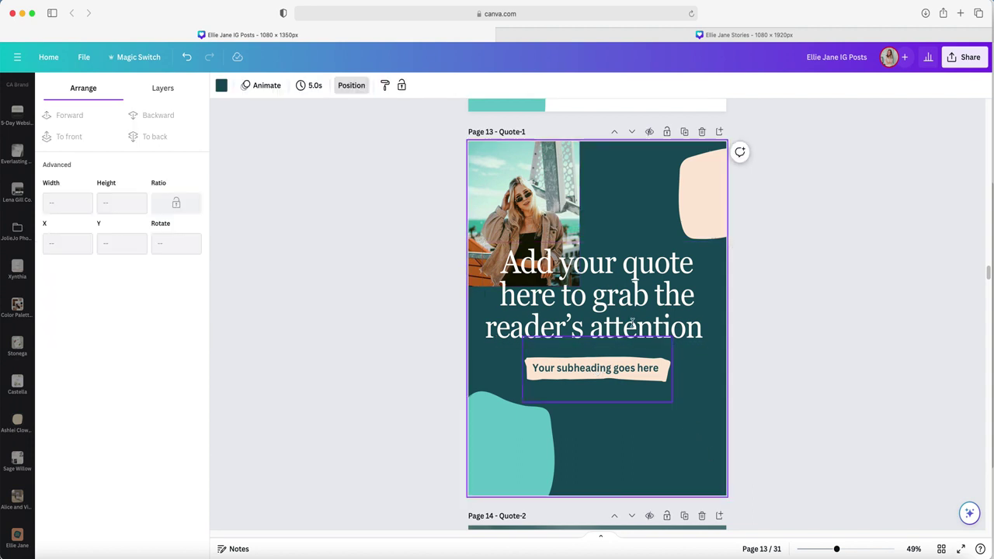
Step: Make the corner photo semi-transparent so it blends into the dark teal background
left_click(543, 197)
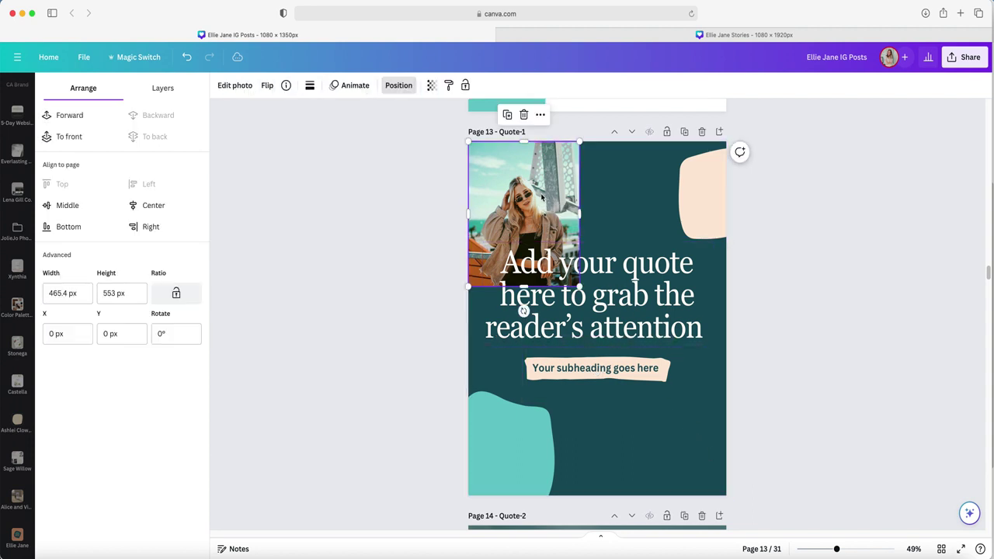
left_click(432, 87)
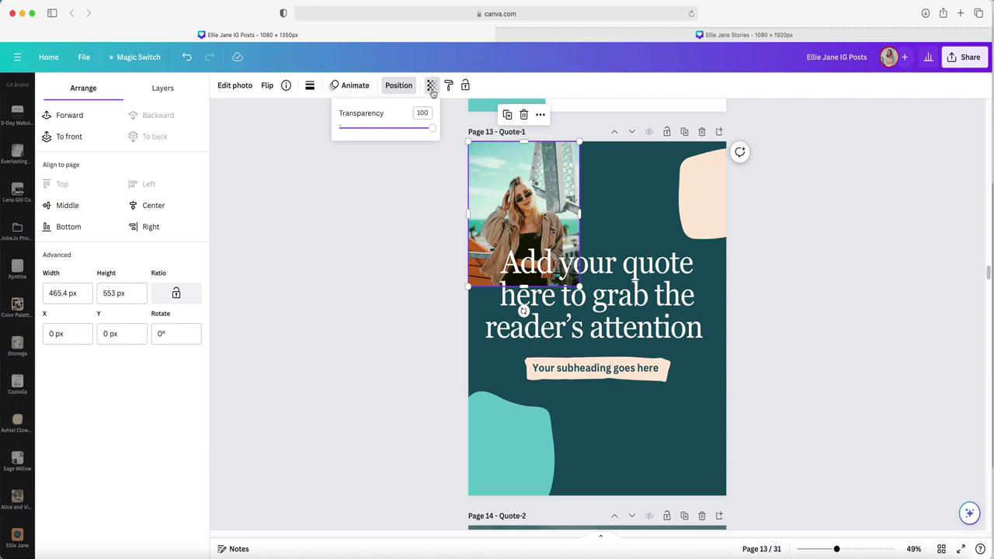
left_click_drag(433, 129, 428, 133)
left_click_drag(419, 132, 386, 132)
left_click(610, 216)
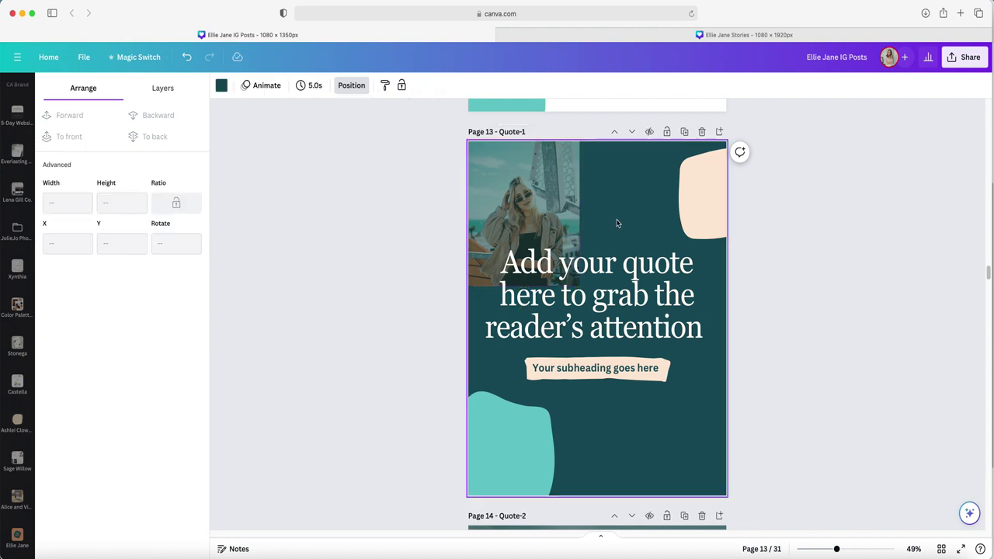
Step: Replace the full-page background photo on Quote-2 with the folder's photo of the woman in sunglasses
scroll(682, 302, "down", 5)
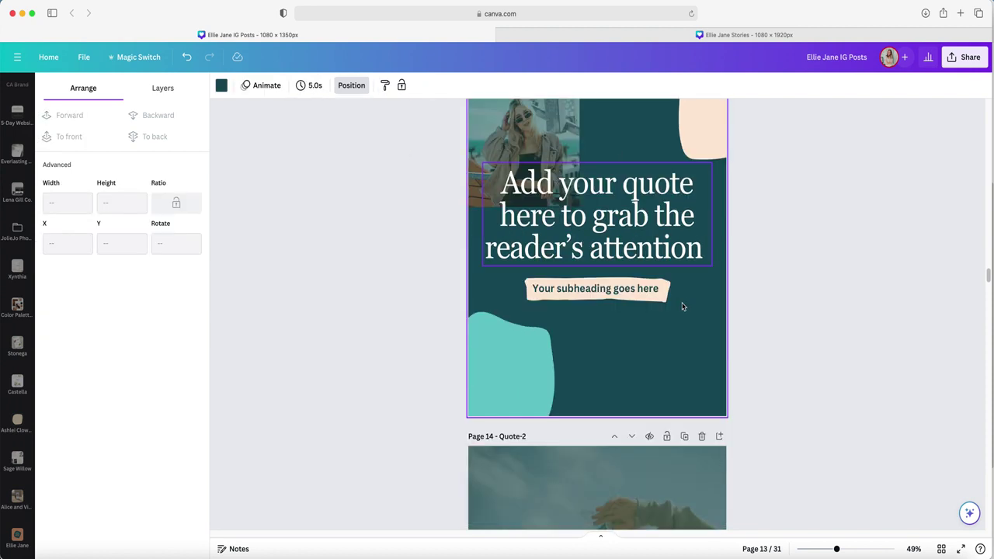
scroll(681, 304, "down", 3)
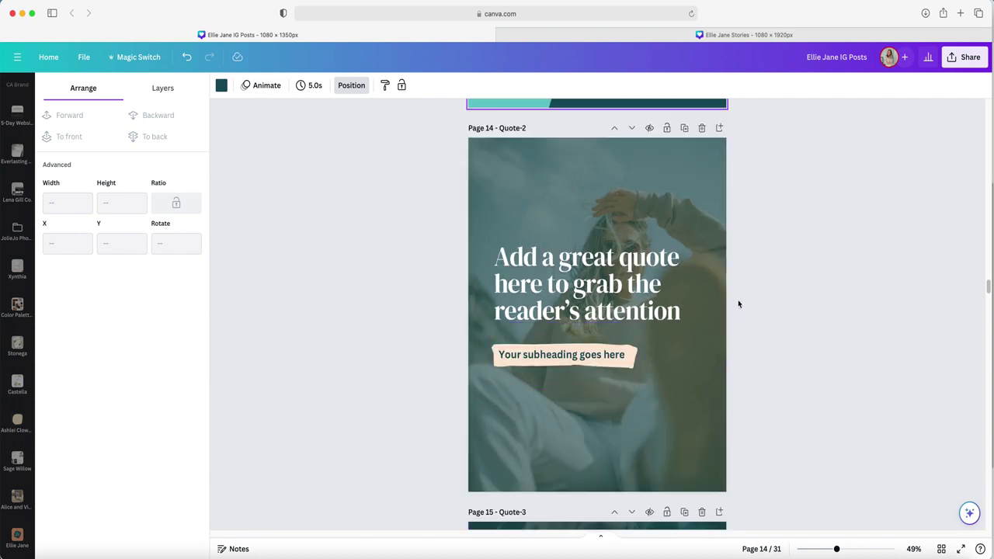
left_click(496, 163)
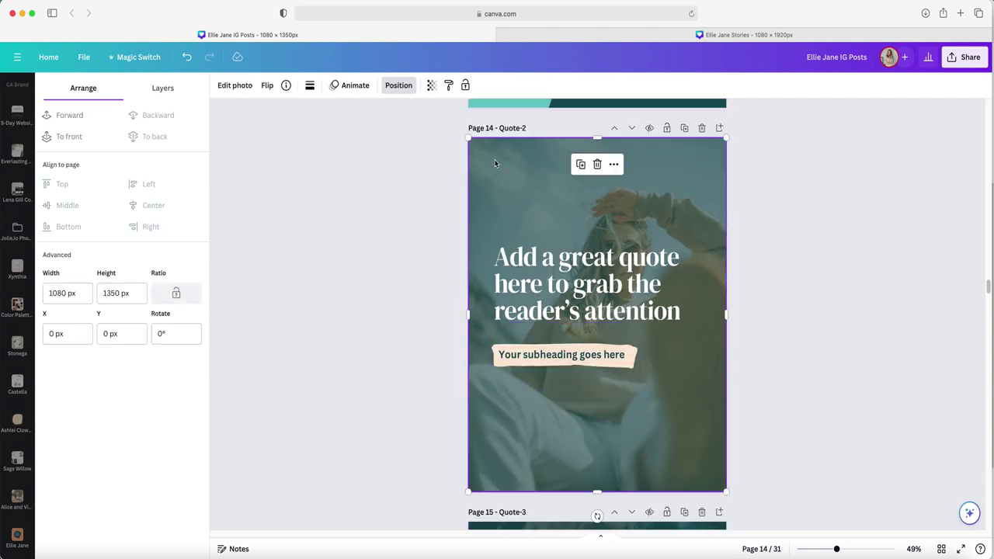
left_click(18, 536)
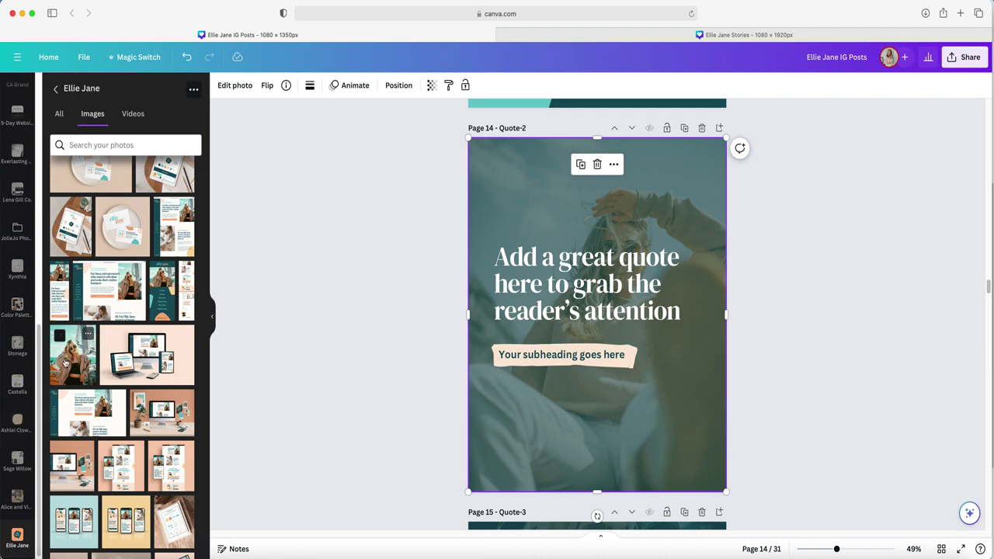
left_click_drag(75, 365, 470, 200)
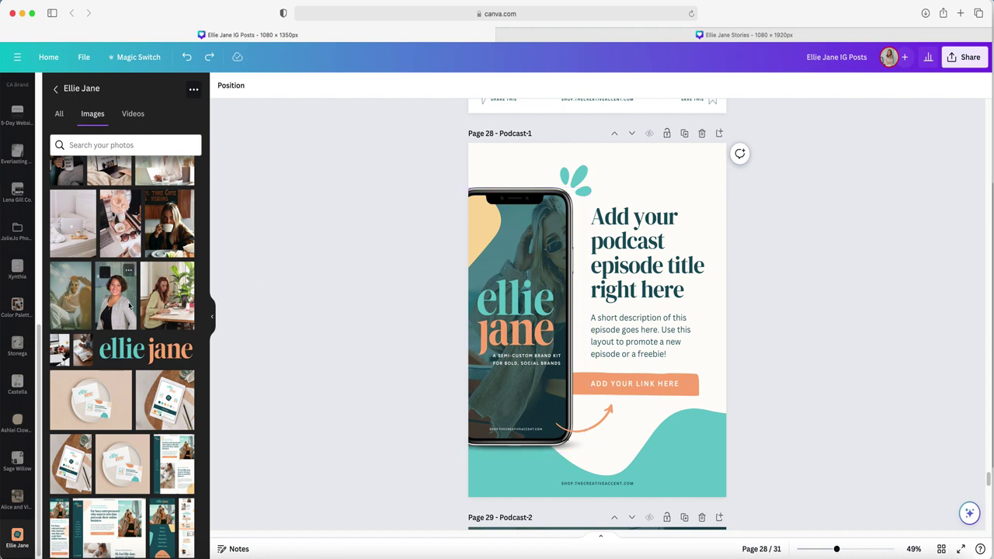
Step: Try placing the curly-haired woman's portrait on the Podcast-1 phone mockup, and undo the replacement
left_click_drag(122, 307, 469, 339)
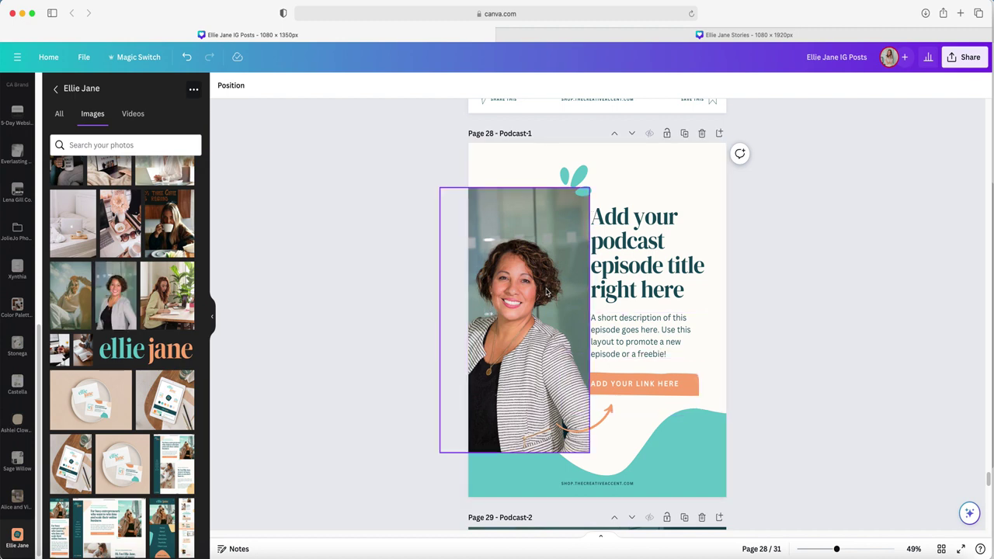
key("super+z")
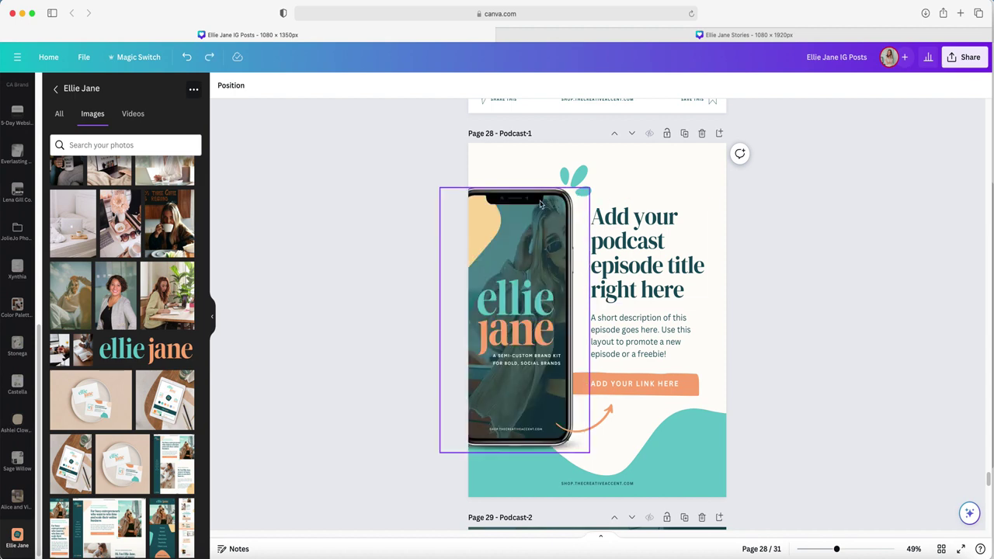
Step: Send the phone mockup on Podcast-1 one layer backward, behind its screen image
left_click(542, 203)
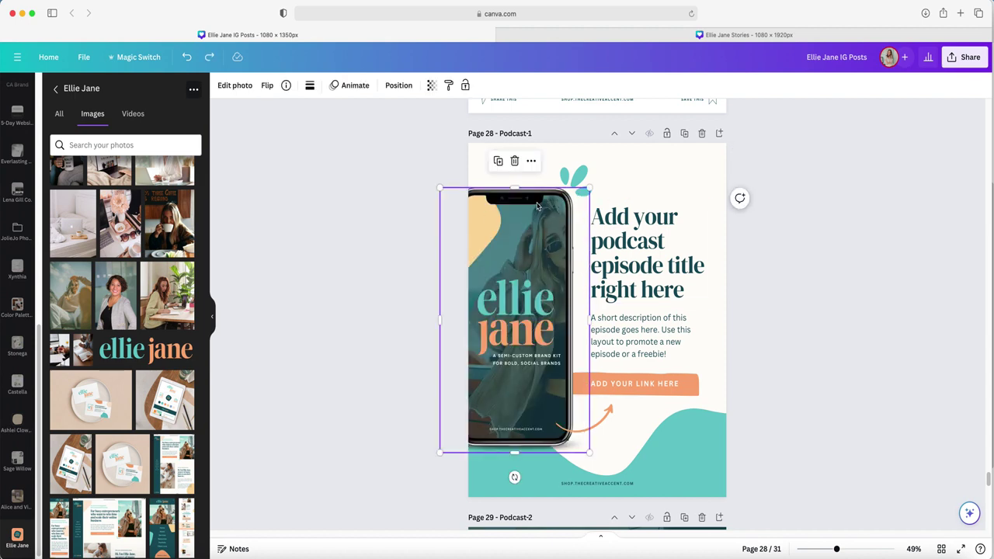
left_click(399, 85)
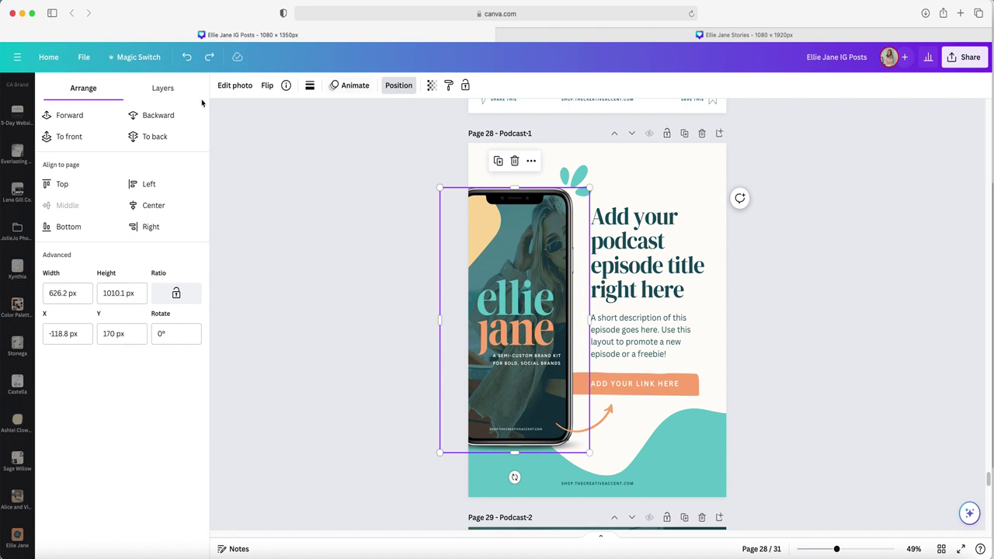
left_click(162, 118)
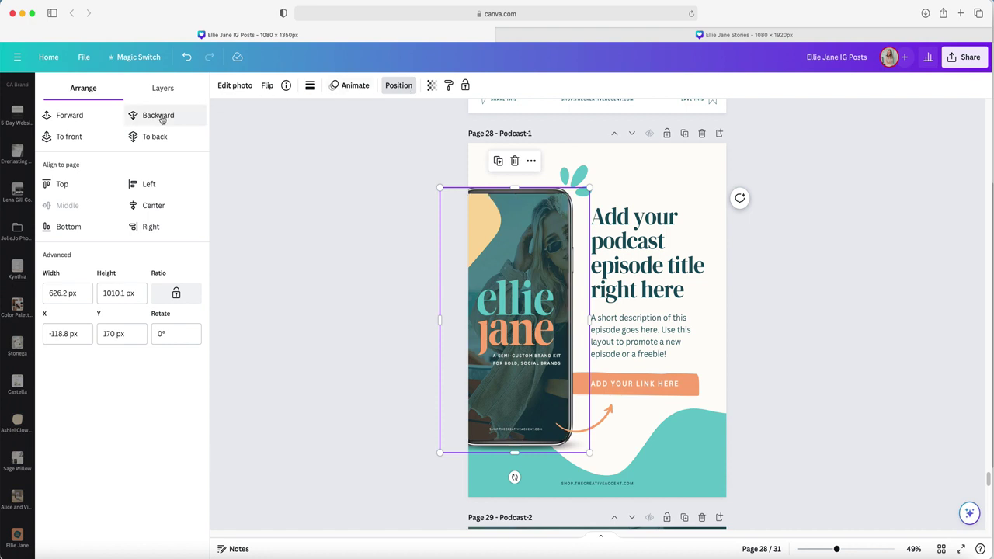
left_click(570, 228)
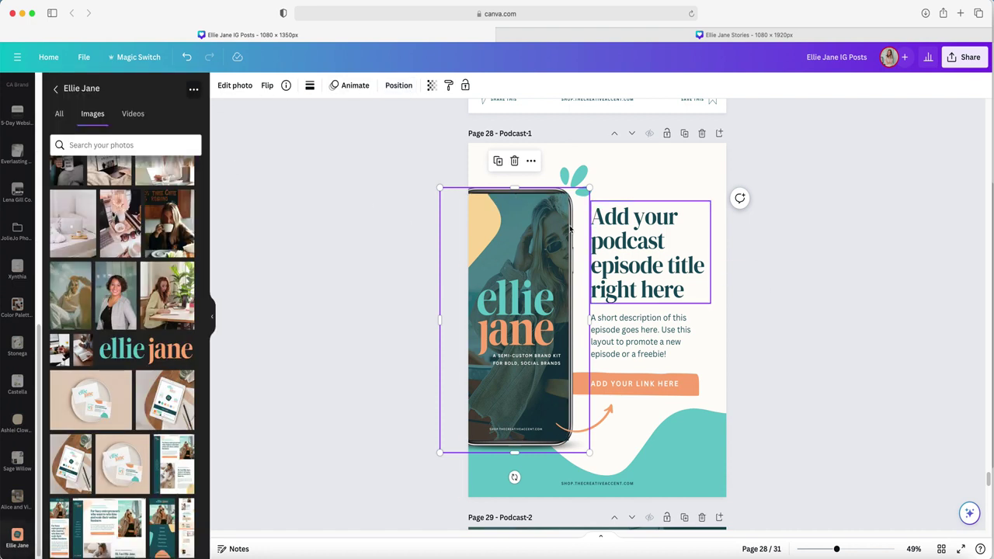
left_click(410, 251)
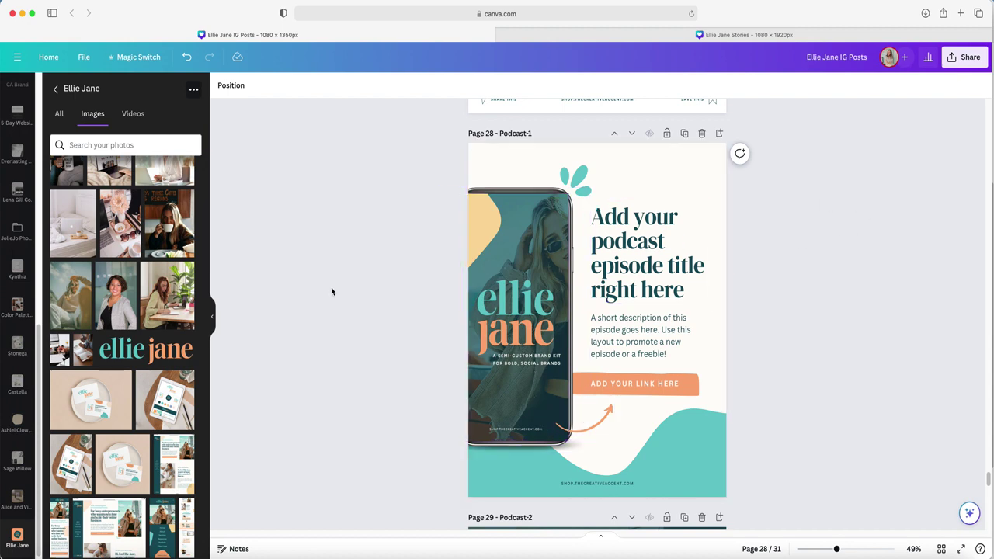
Step: Replace the phone's screen image with the curly-haired woman's portrait and send it one layer backward, behind the phone mockup
left_click_drag(118, 310, 479, 308)
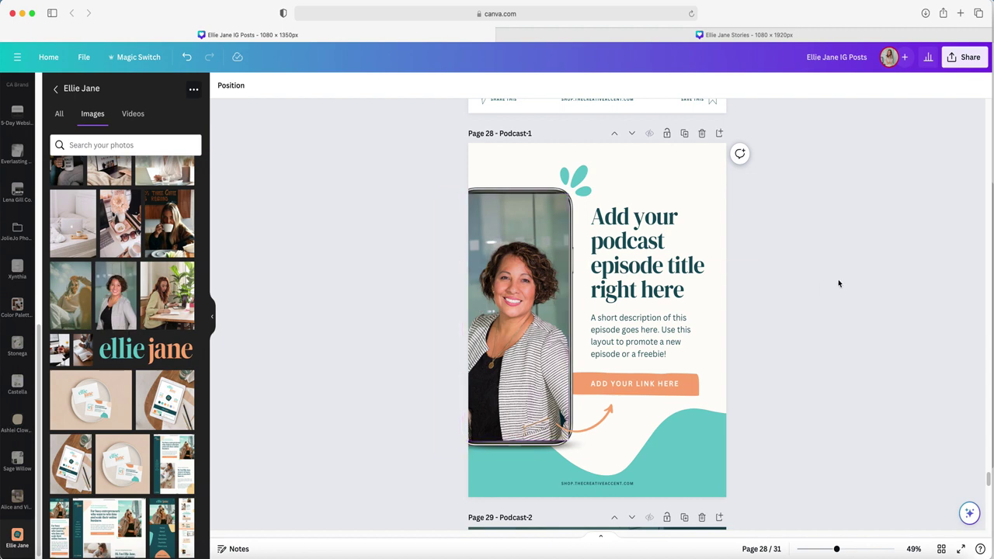
left_click(534, 241)
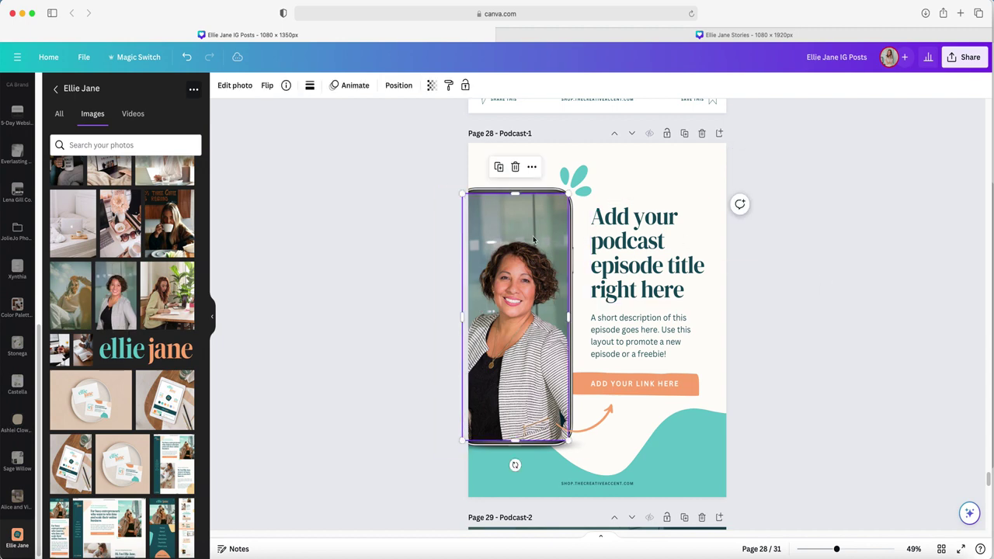
left_click(404, 85)
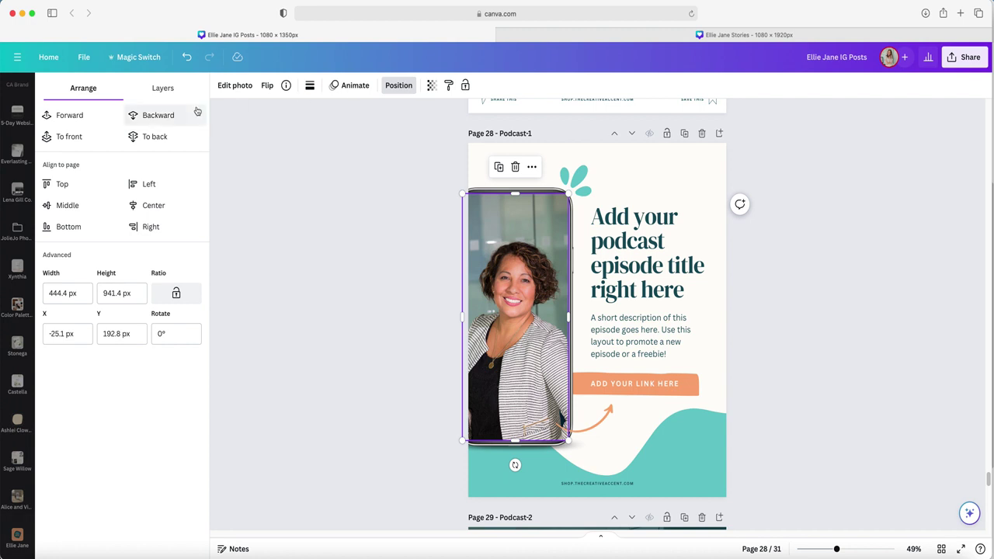
left_click(154, 117)
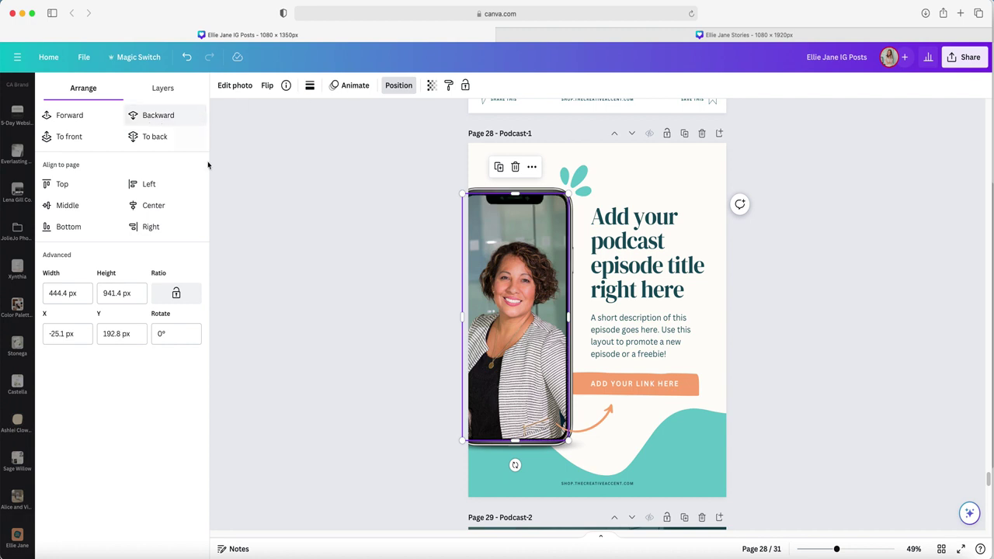
Step: Send the tablet mockup on Freebie-2 one layer backward, behind its screen image
left_click(755, 249)
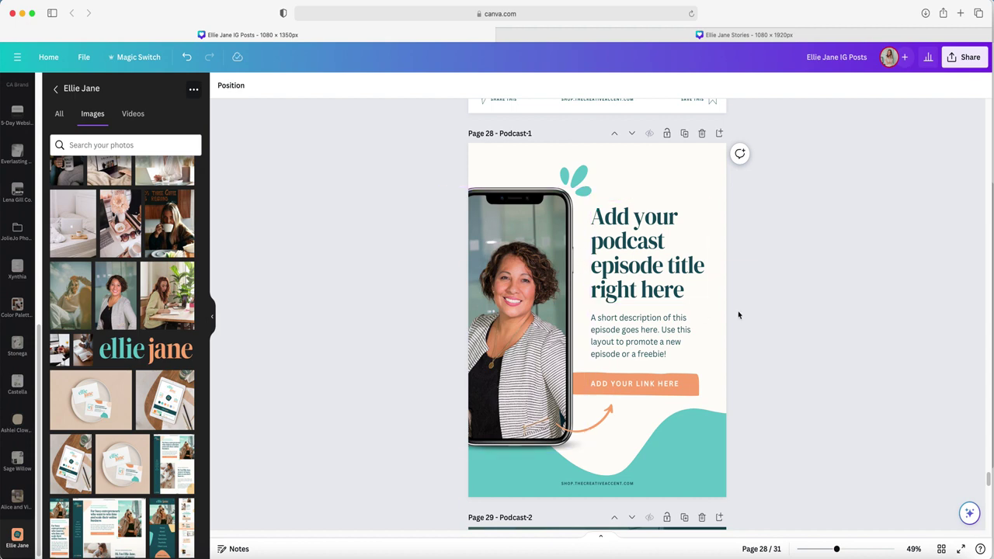
scroll(740, 309, "down", 10)
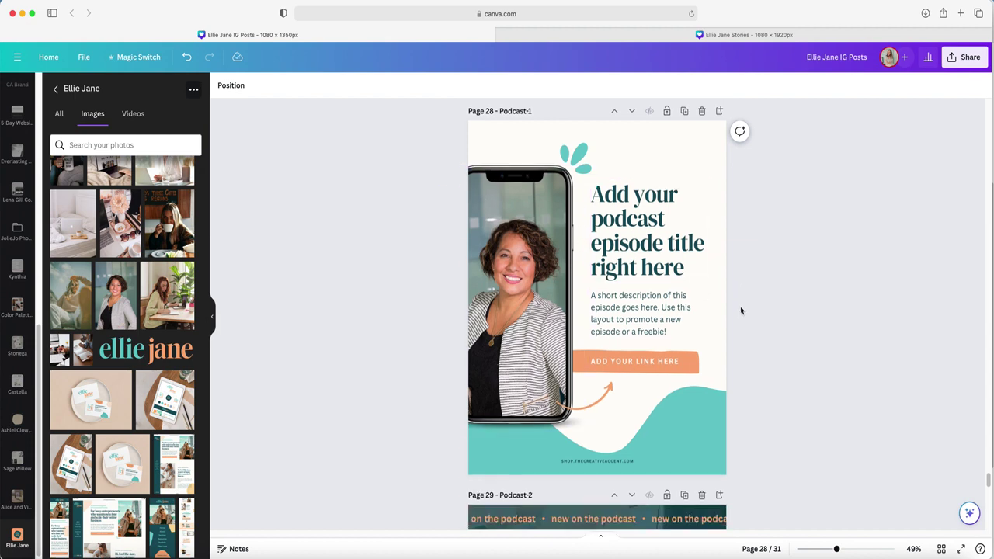
scroll(741, 310, "down", 8)
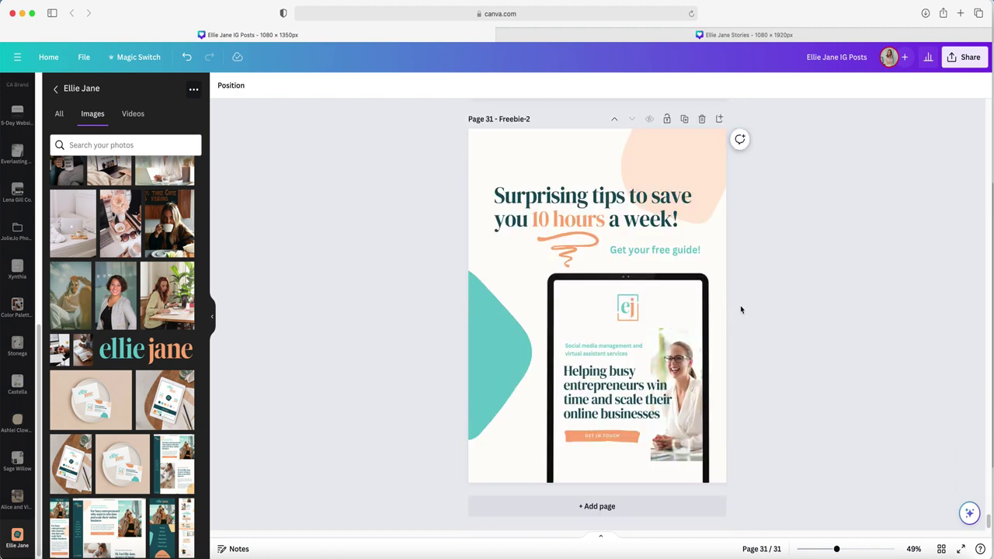
left_click(674, 364)
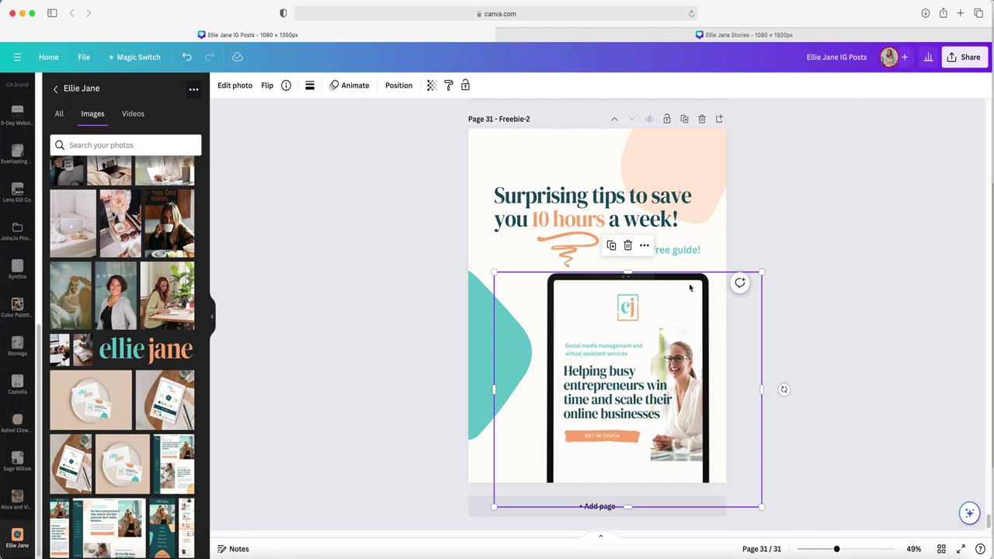
left_click(399, 86)
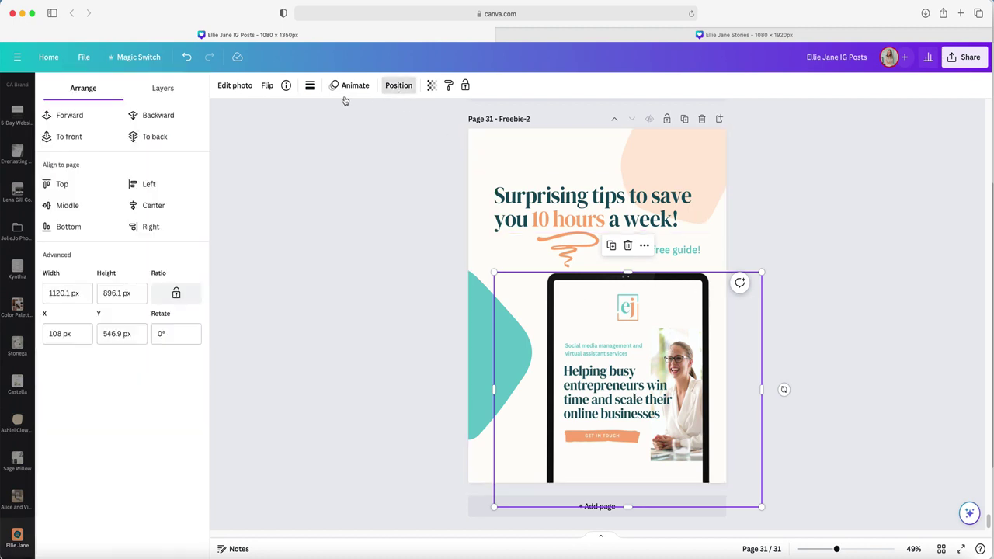
left_click(166, 117)
left_click(779, 286)
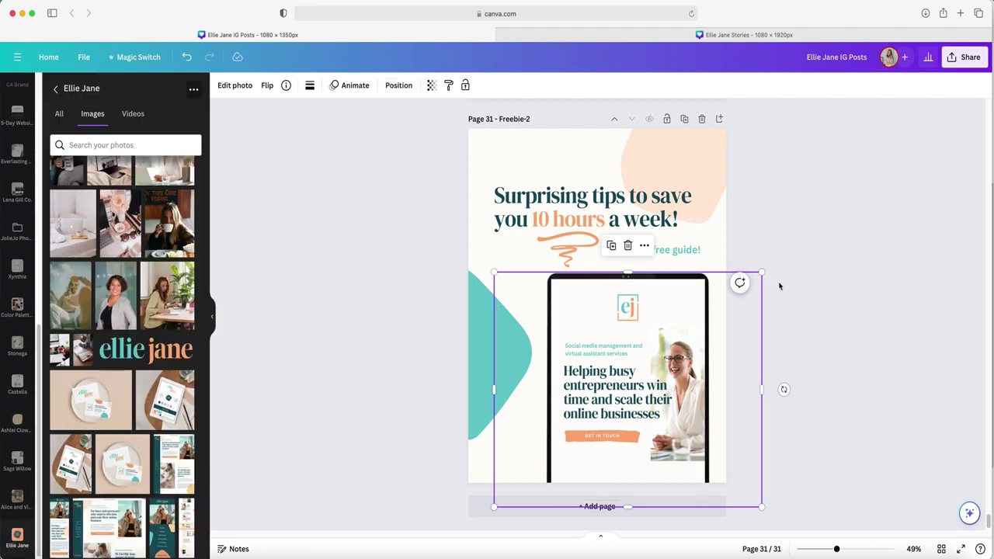
left_click(802, 282)
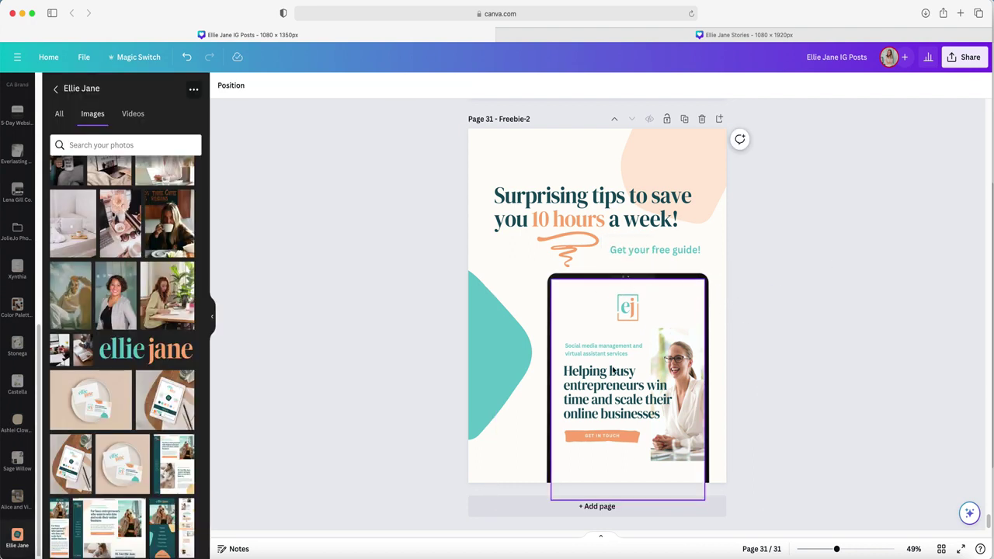
Step: Replace the tablet's screen image on Freebie-2 with the photo of the red-haired woman at a desk and send it one layer backward
left_click_drag(170, 299, 560, 361)
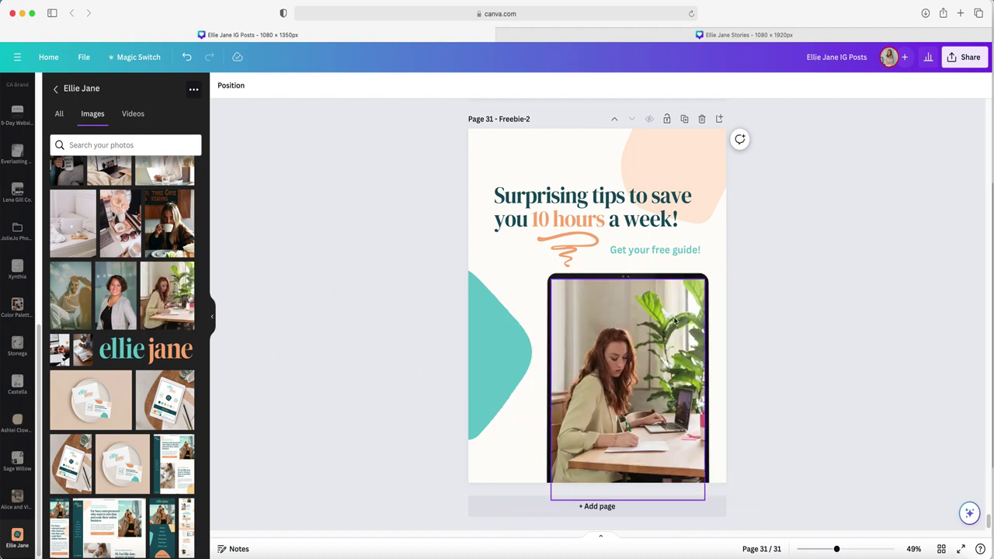
left_click(658, 322)
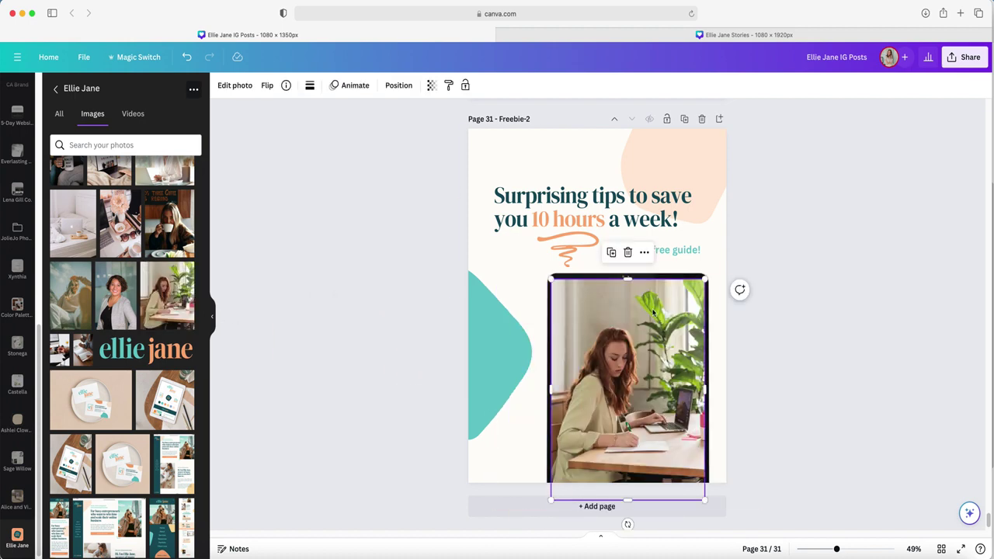
left_click(389, 85)
left_click(153, 116)
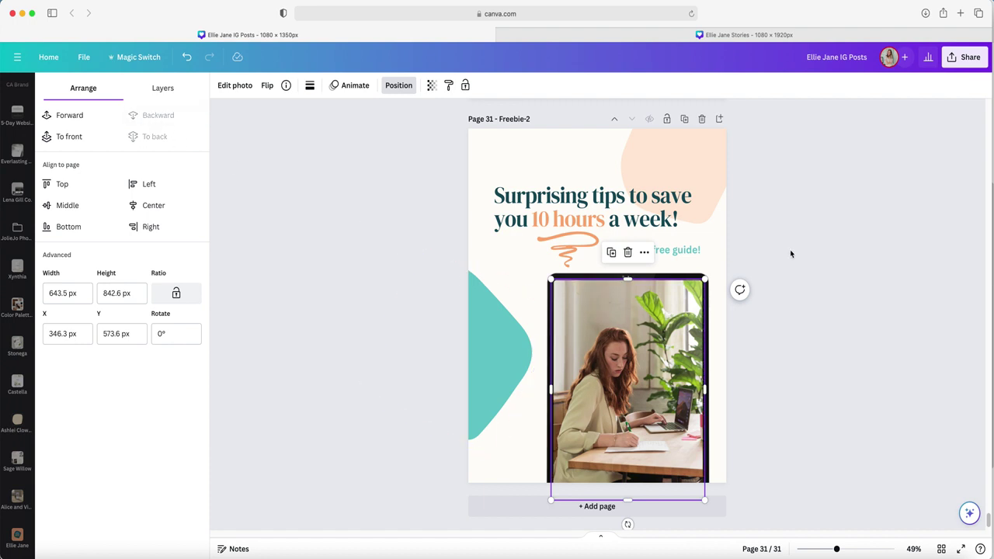
left_click(847, 252)
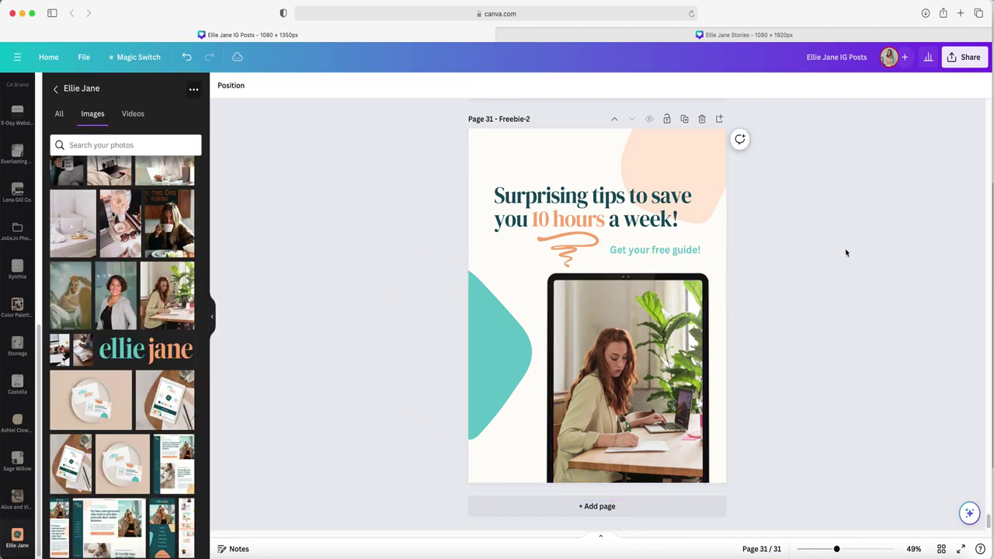
Step: Undo the last change made on Freebie-2
key("super+z")
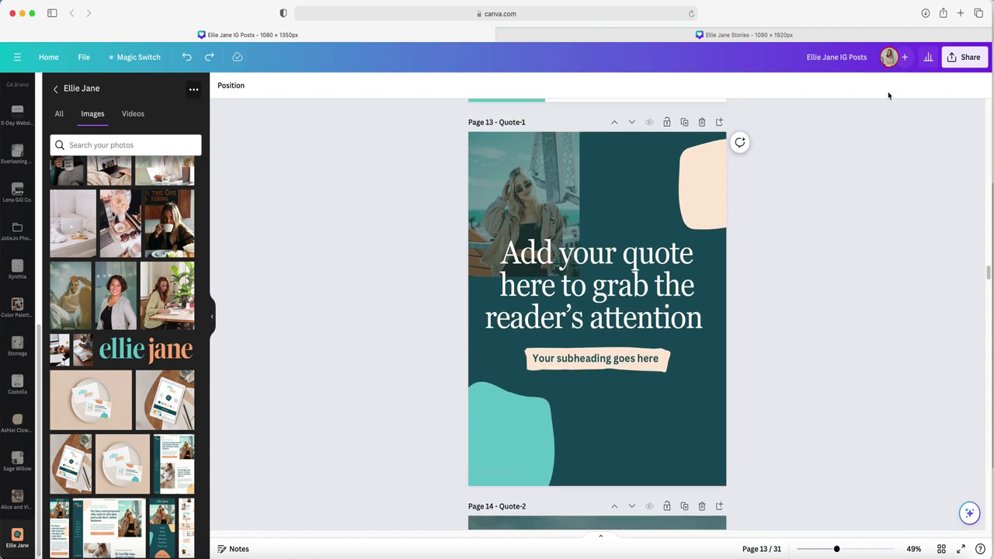
Step: Open the design's download settings and choose JPG as the file type at size 1
left_click(975, 62)
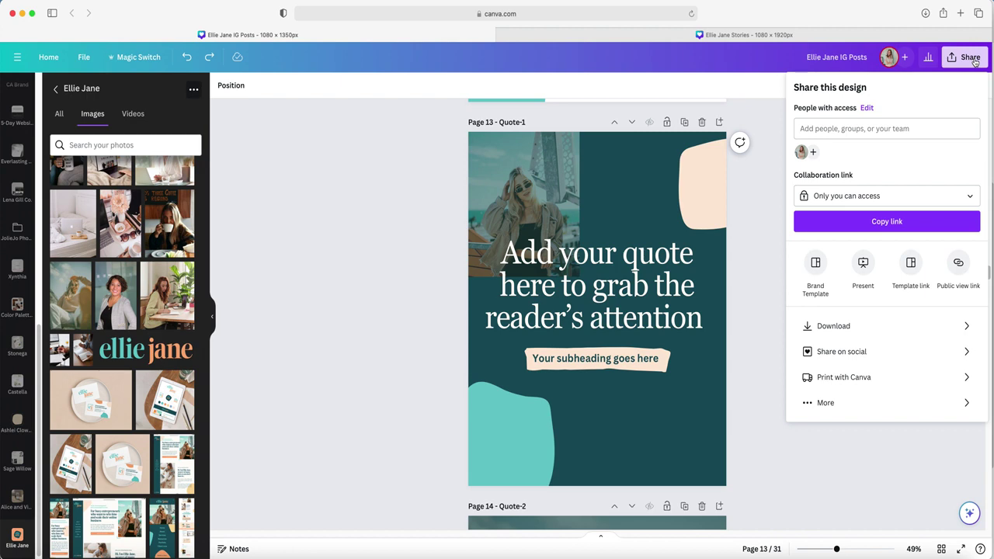
left_click(844, 329)
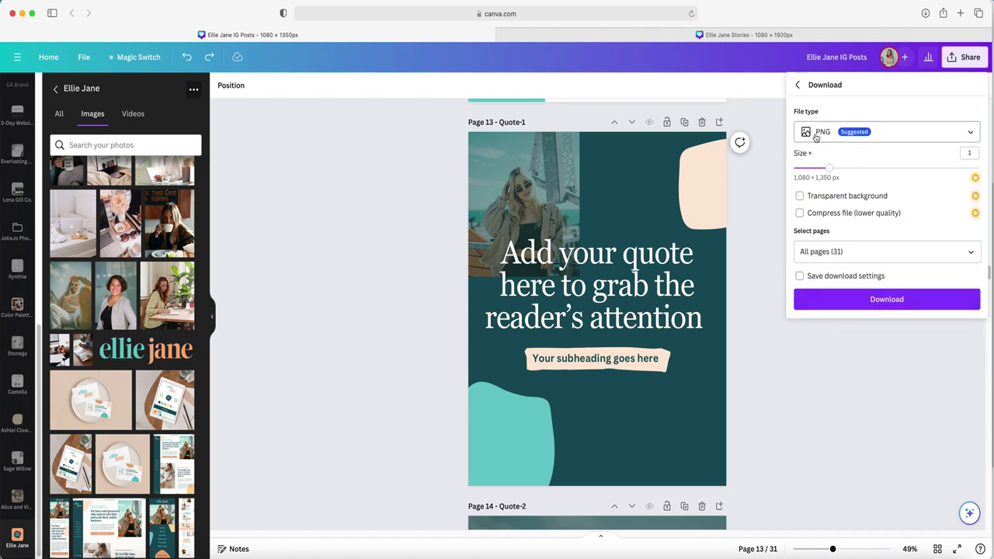
left_click(815, 137)
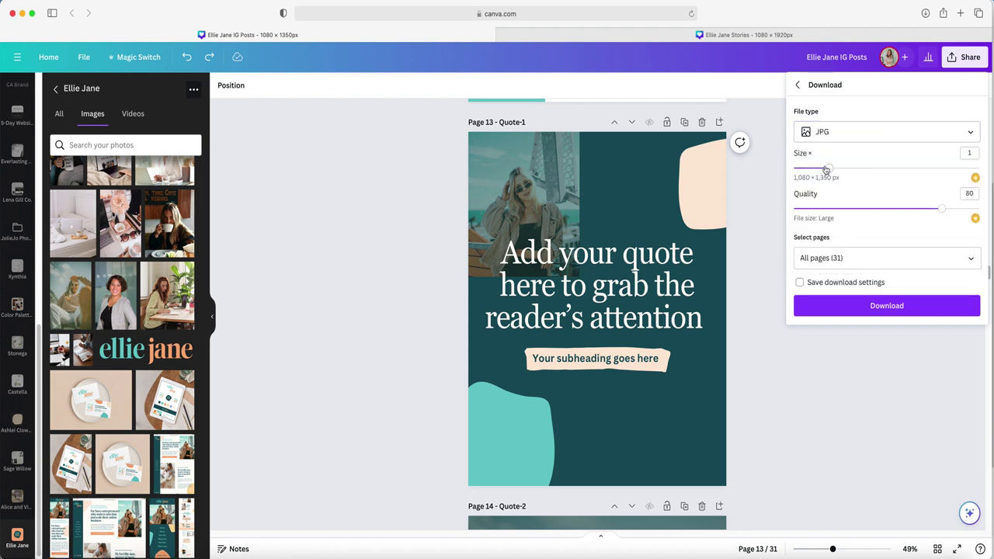
left_click(821, 169)
Step: Confirm all pages (1–31) as the page selection for the download
left_click(888, 259)
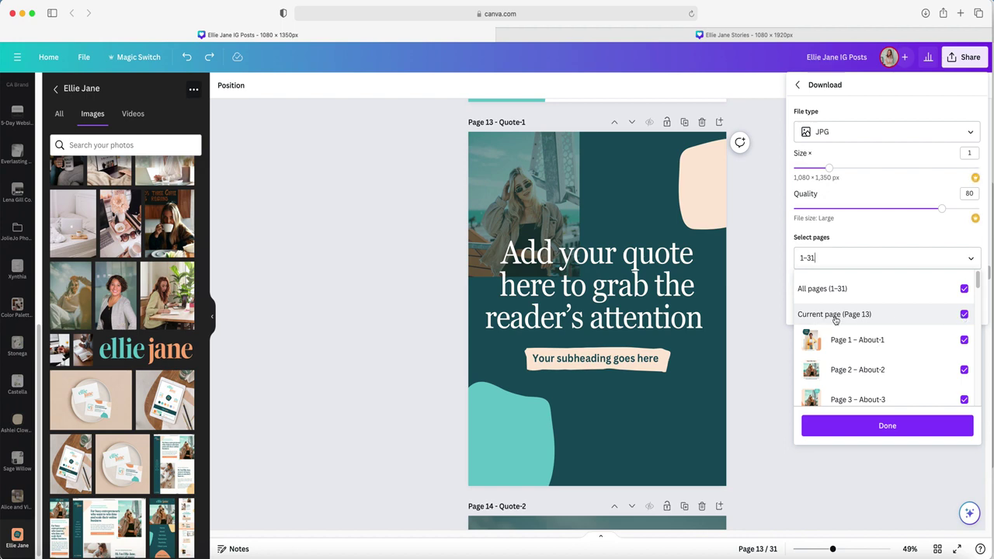
scroll(854, 330, "down", 1)
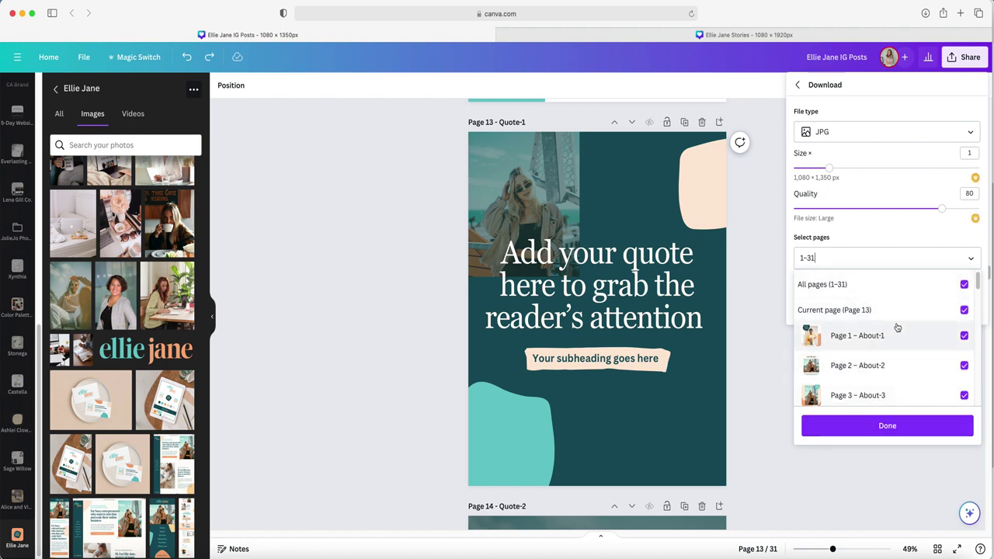
left_click(887, 427)
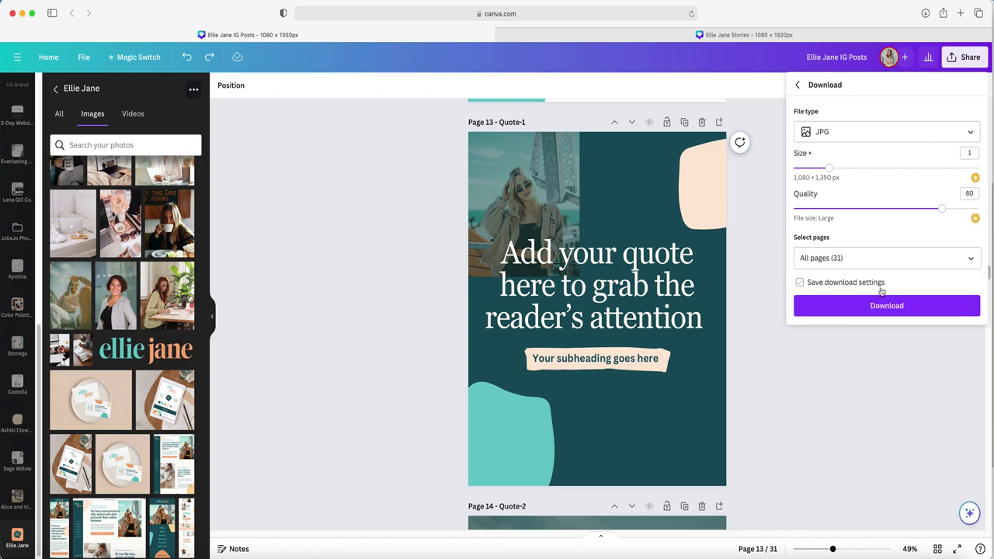